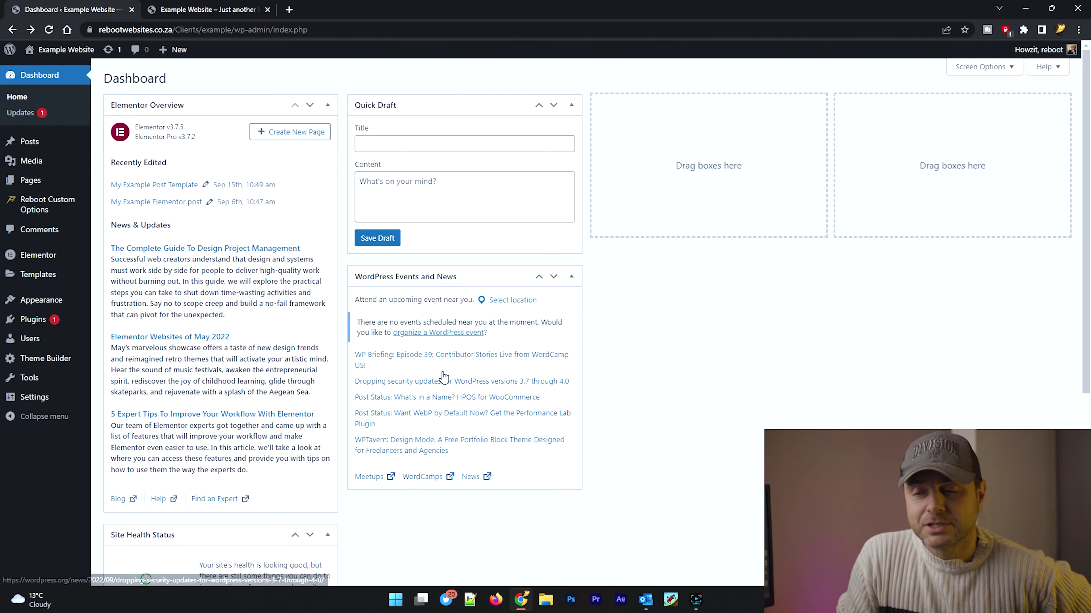
Create a new Header template in Theme Builder and open it in the Elementor editor
mouse_move(23, 281)
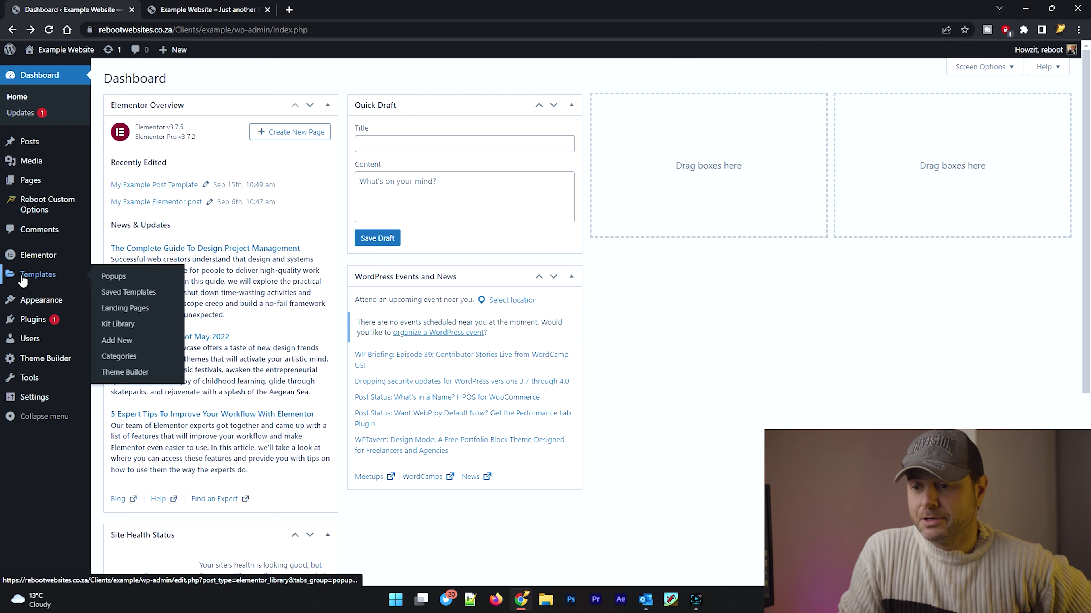
left_click(125, 372)
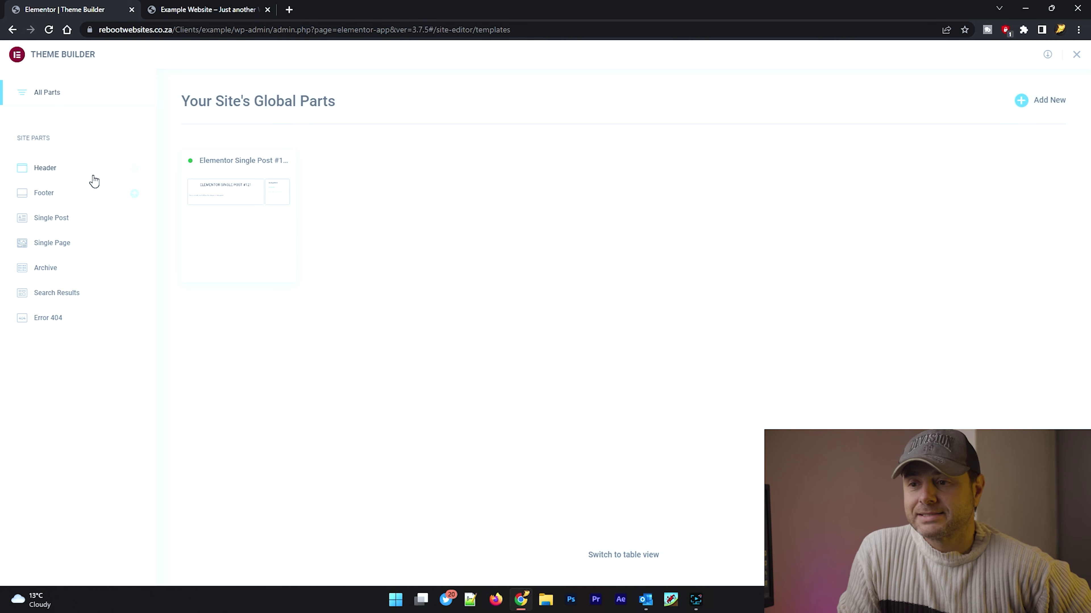
left_click(49, 168)
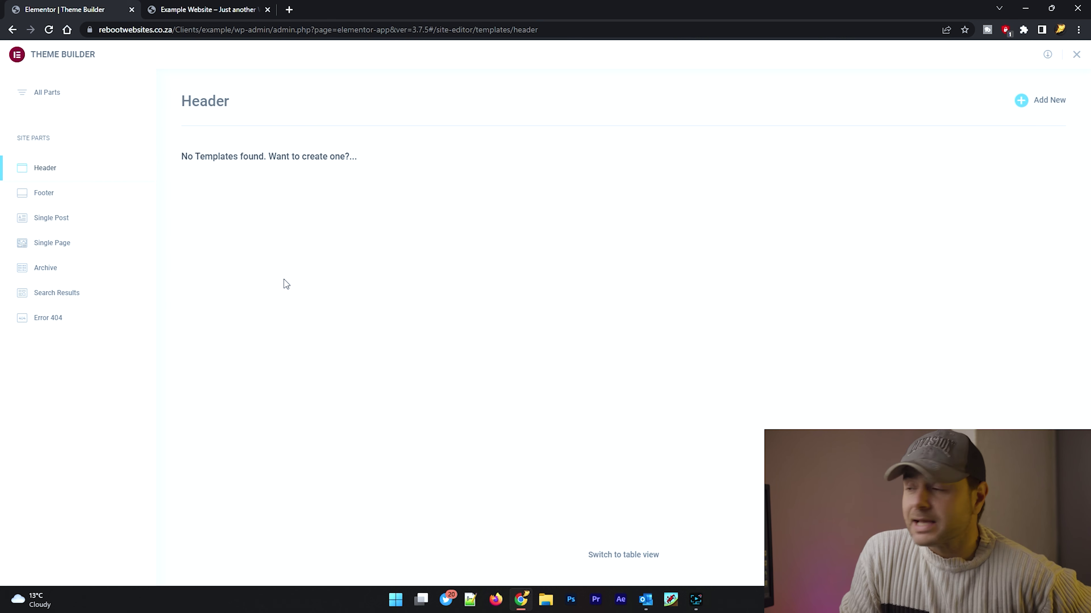
left_click(1041, 102)
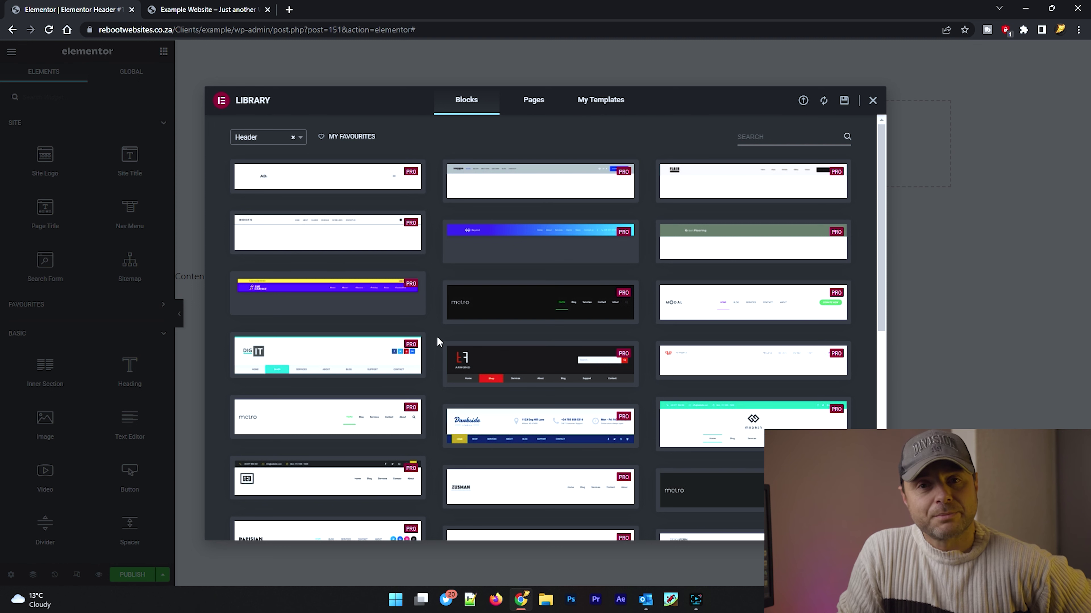
Dismiss the block library and add a single-column section to the header
left_click(873, 101)
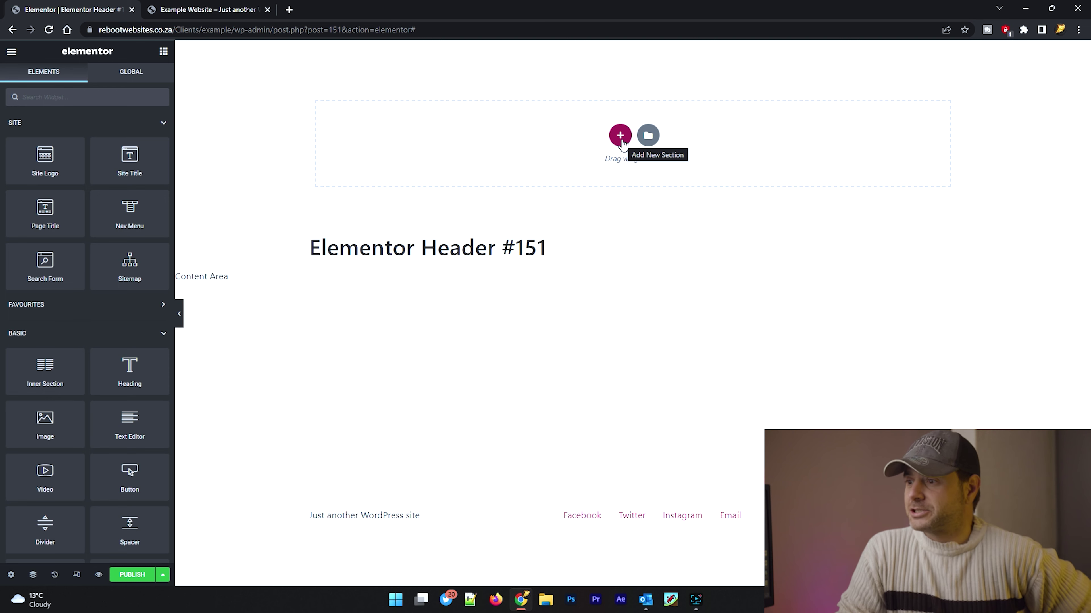
left_click(620, 136)
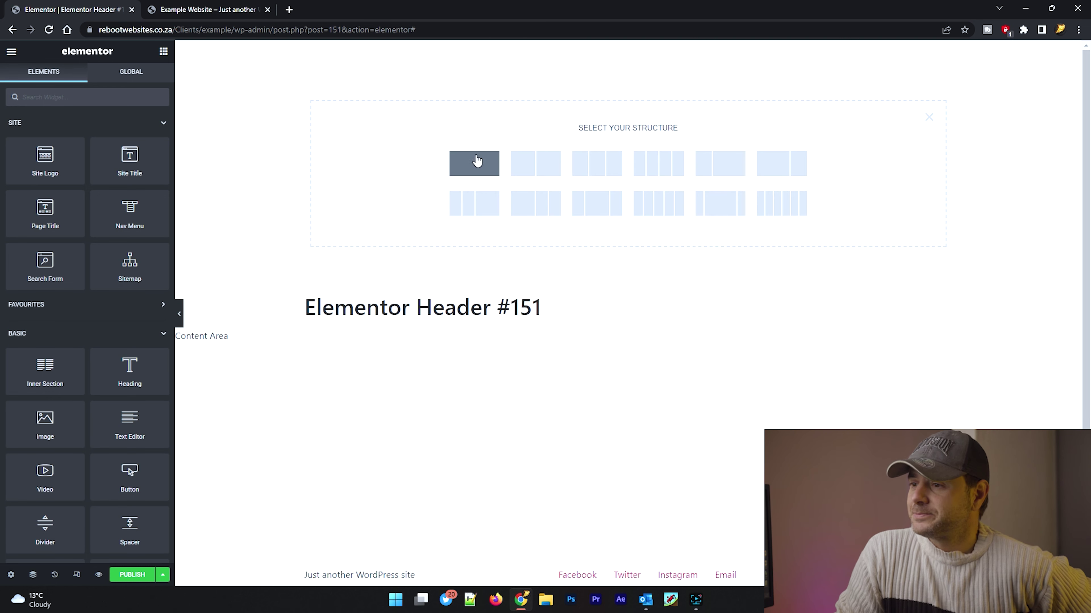
left_click(463, 176)
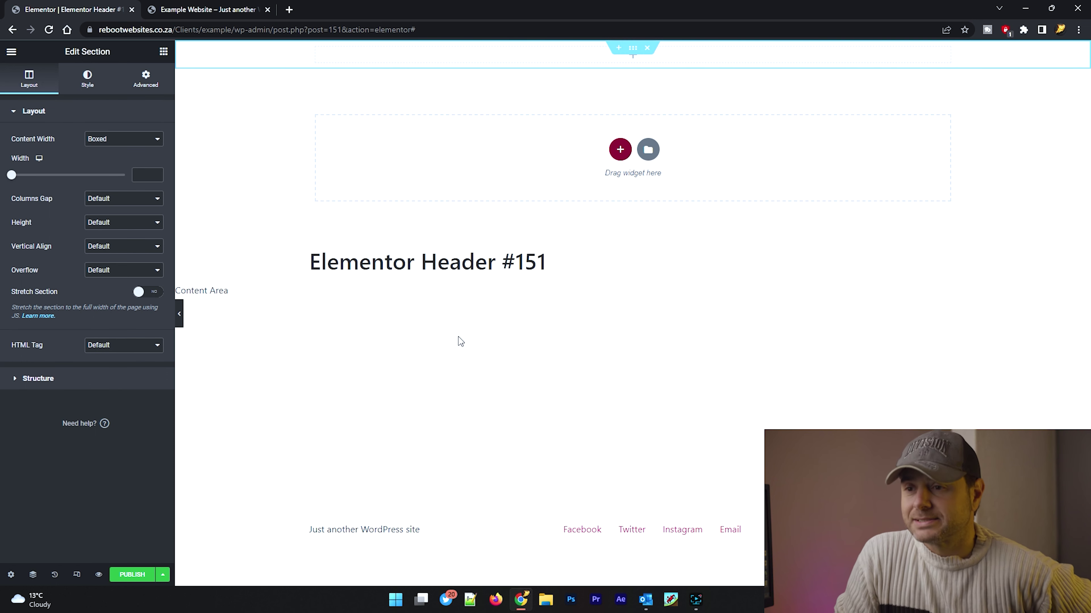
Set the section to Full Width content and No Gap columns, with Stretch Section on
left_click(139, 144)
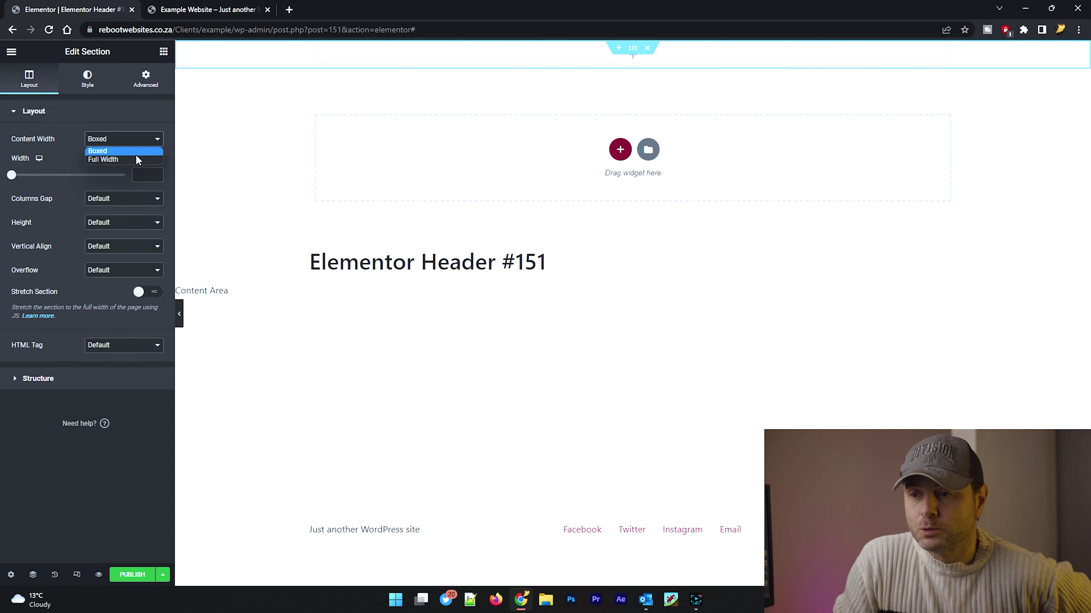
left_click(136, 154)
left_click(136, 165)
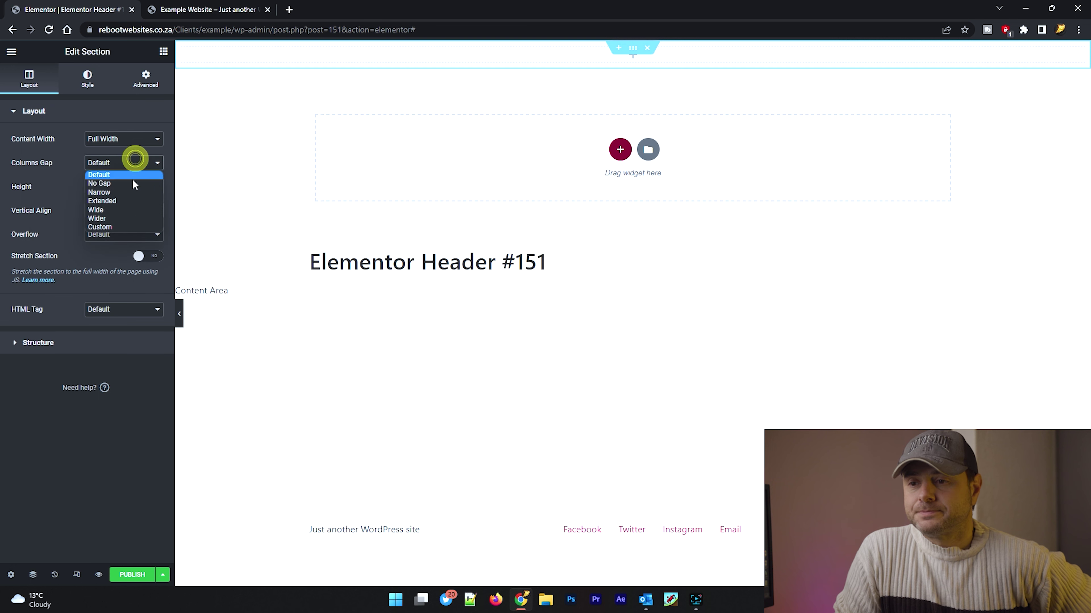
left_click(132, 182)
left_click(149, 262)
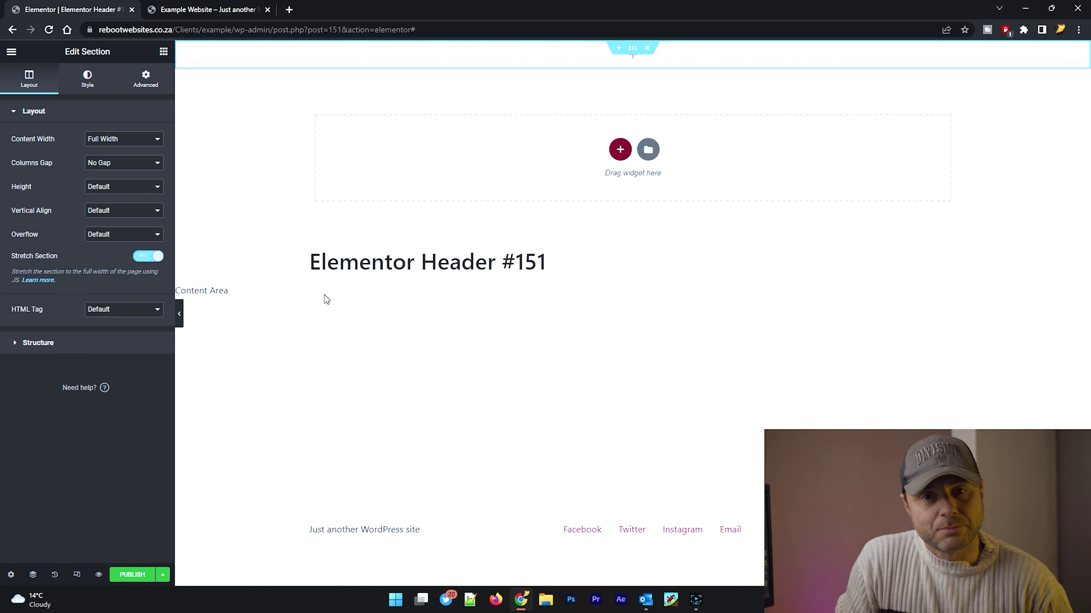
Add a second column to the header section from the column's right-click menu
right_click(398, 60)
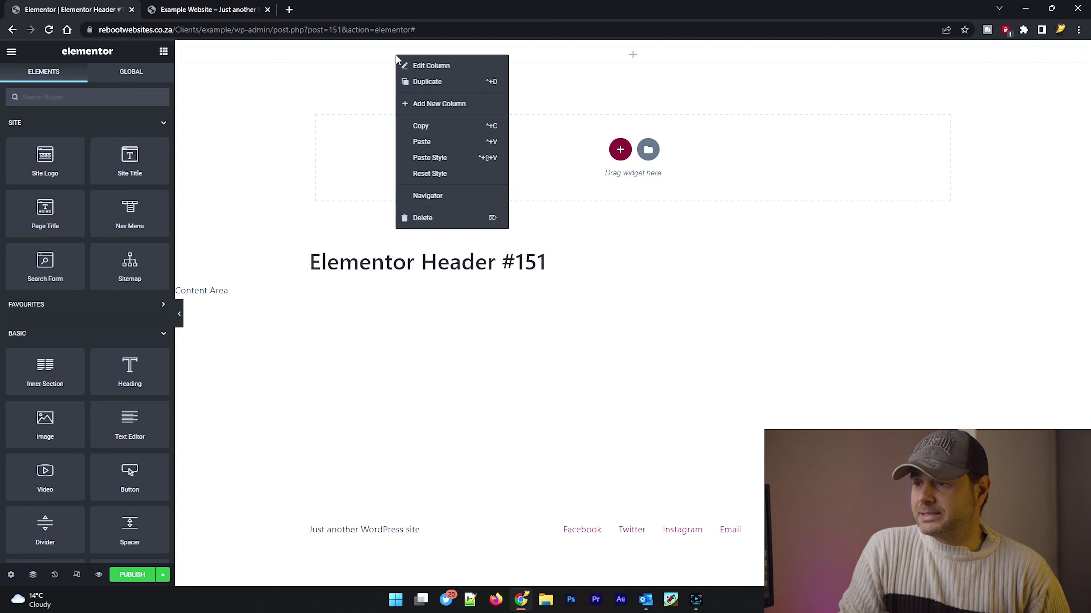
left_click(428, 104)
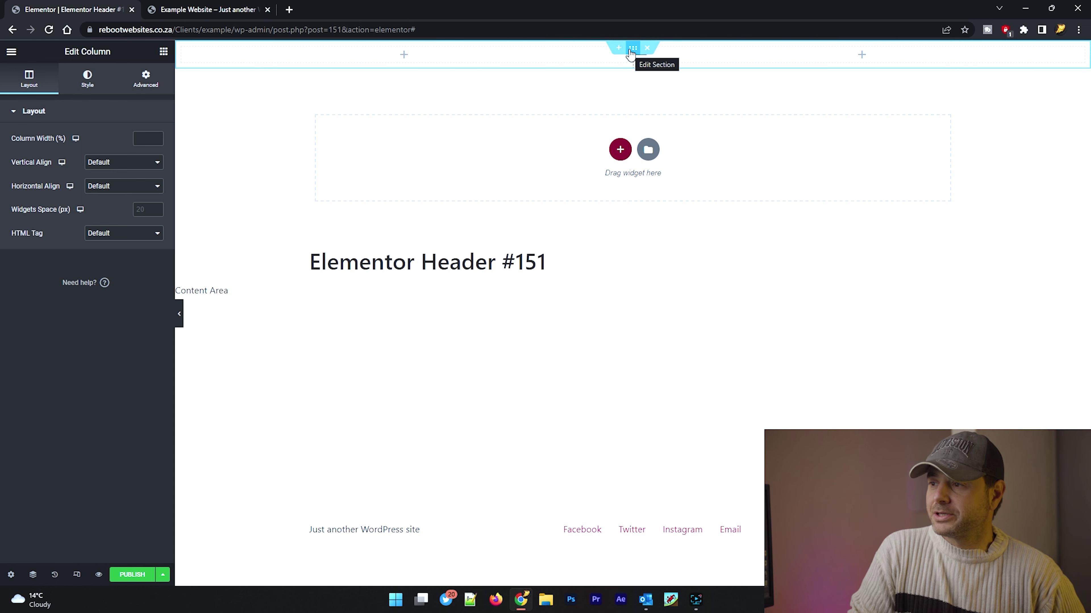
Set the section height to Min Height 60 px and its HTML tag to header
left_click(632, 48)
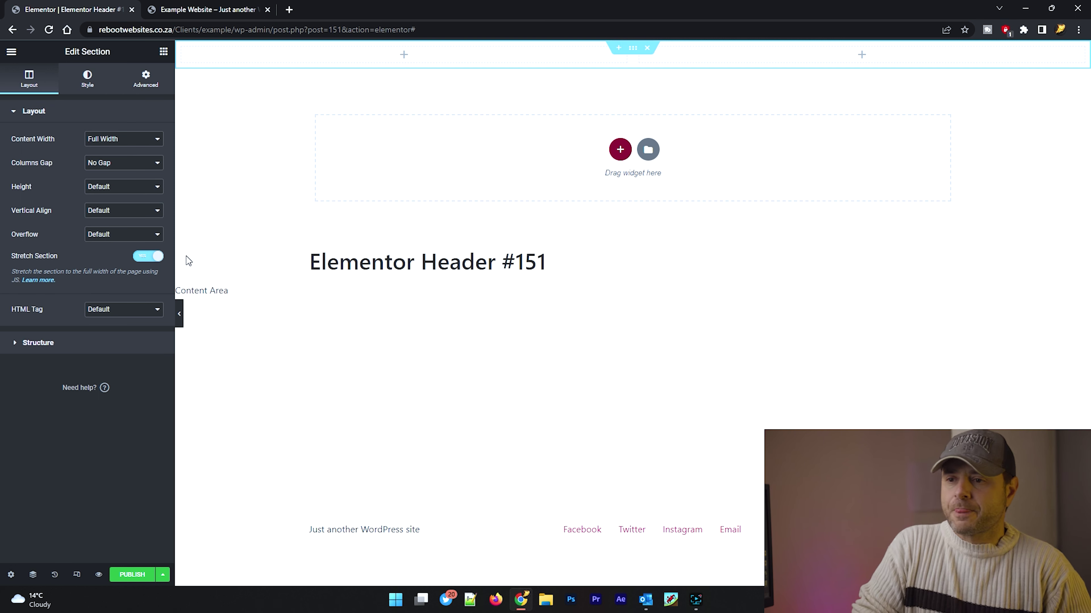
left_click(131, 199)
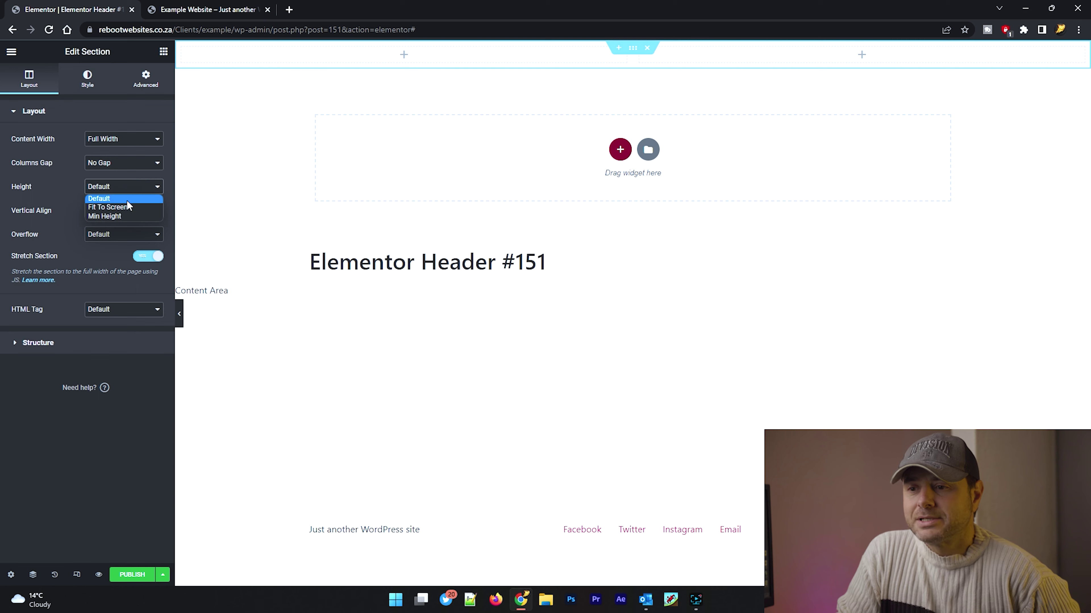
left_click(121, 214)
double_click(142, 223)
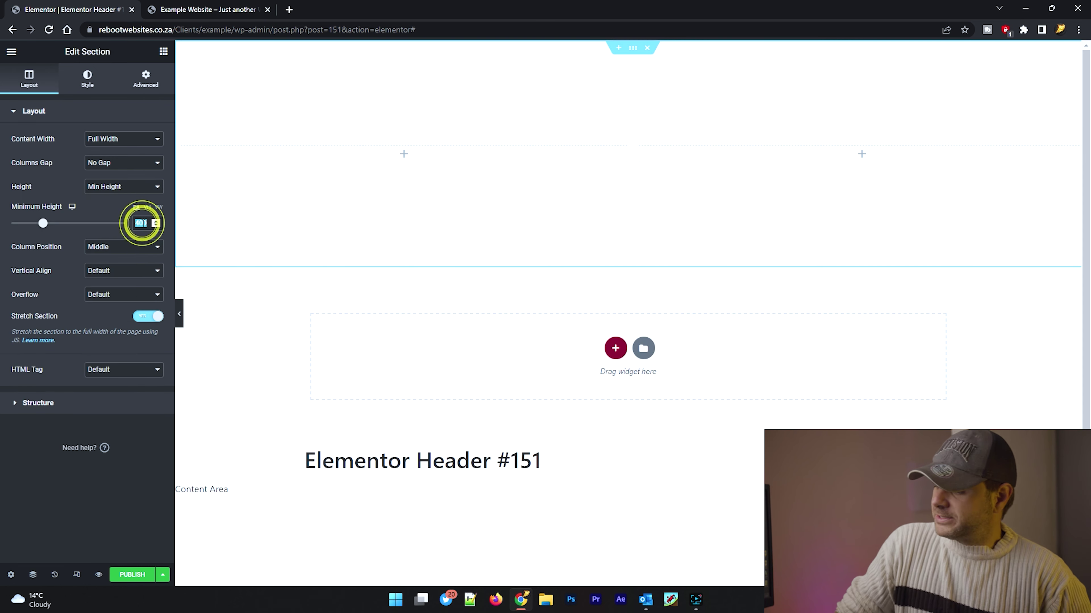
type("60")
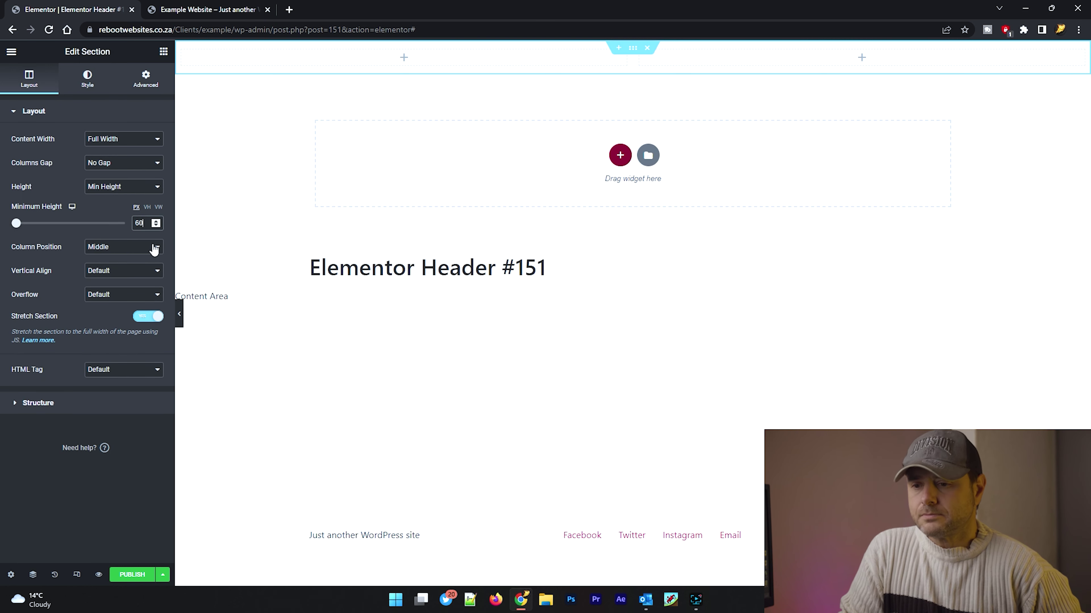
left_click(103, 373)
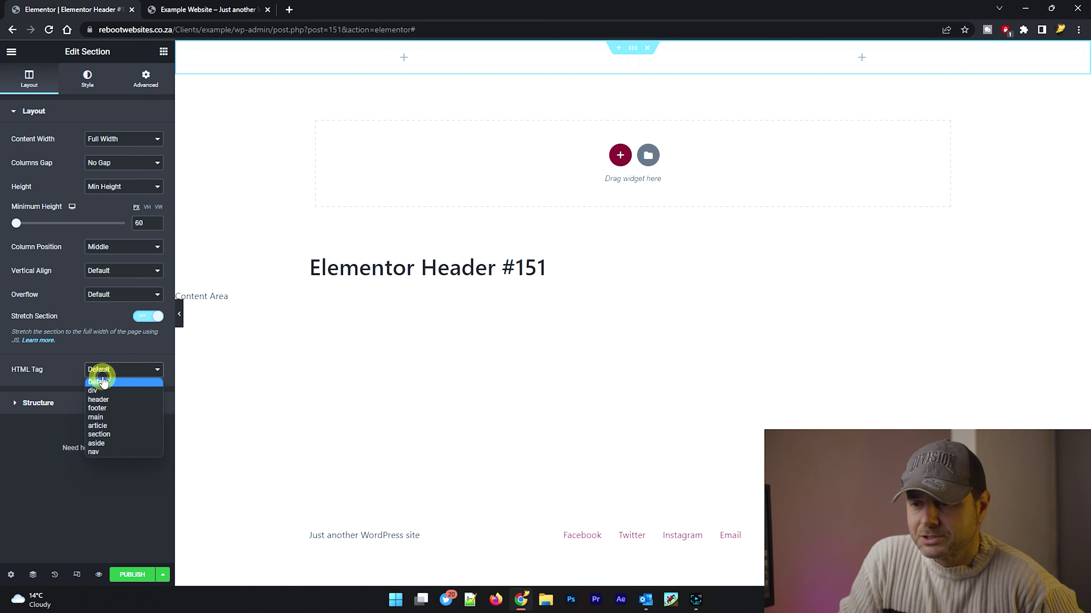
left_click(100, 399)
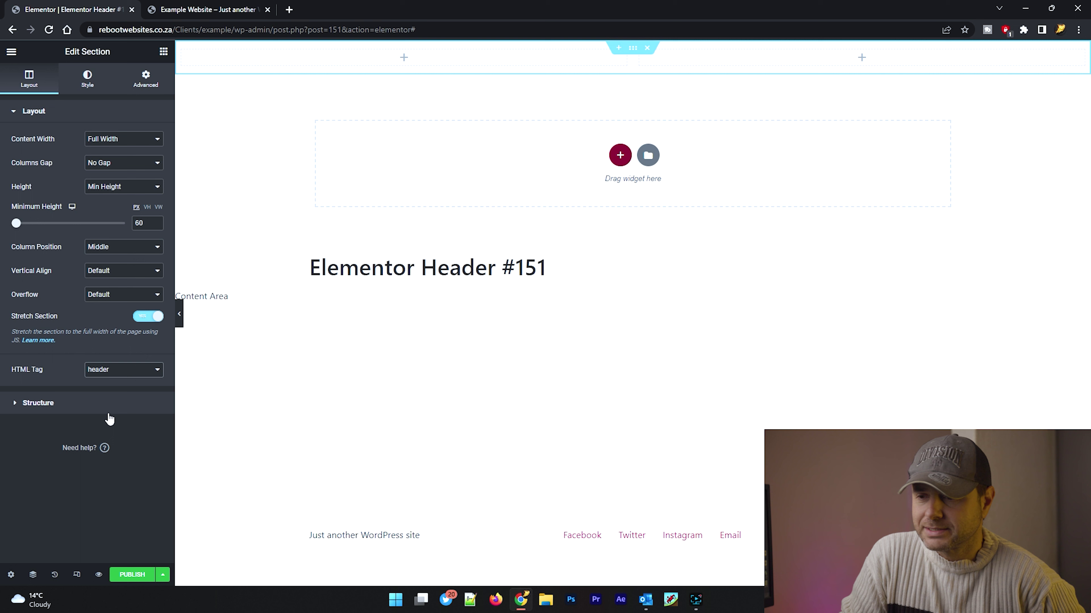
Give the section a Classic background with colour #FFFFFF
left_click(86, 84)
left_click(106, 163)
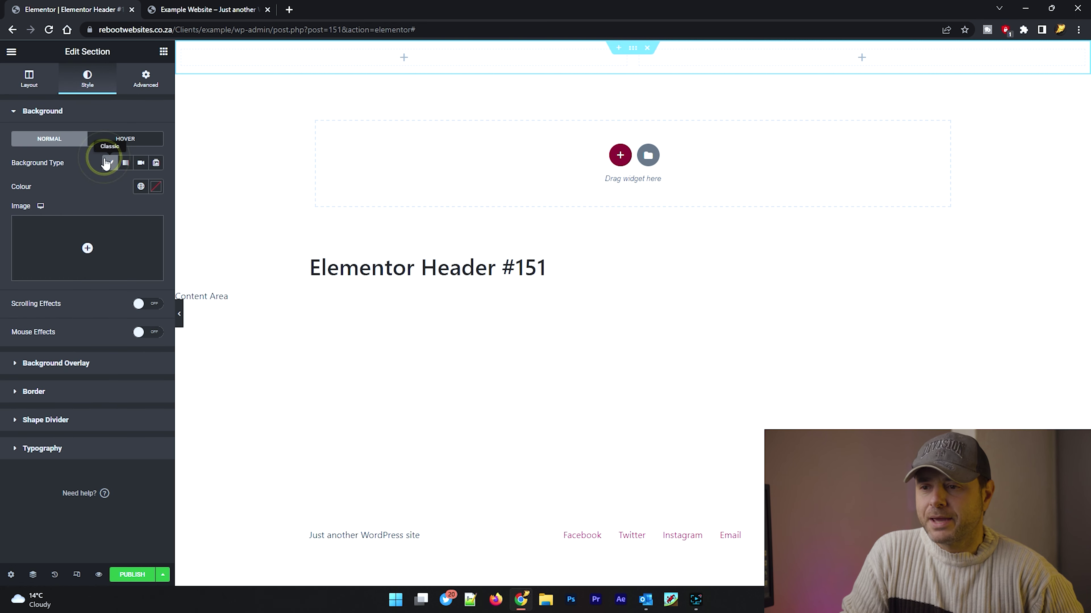
left_click(155, 186)
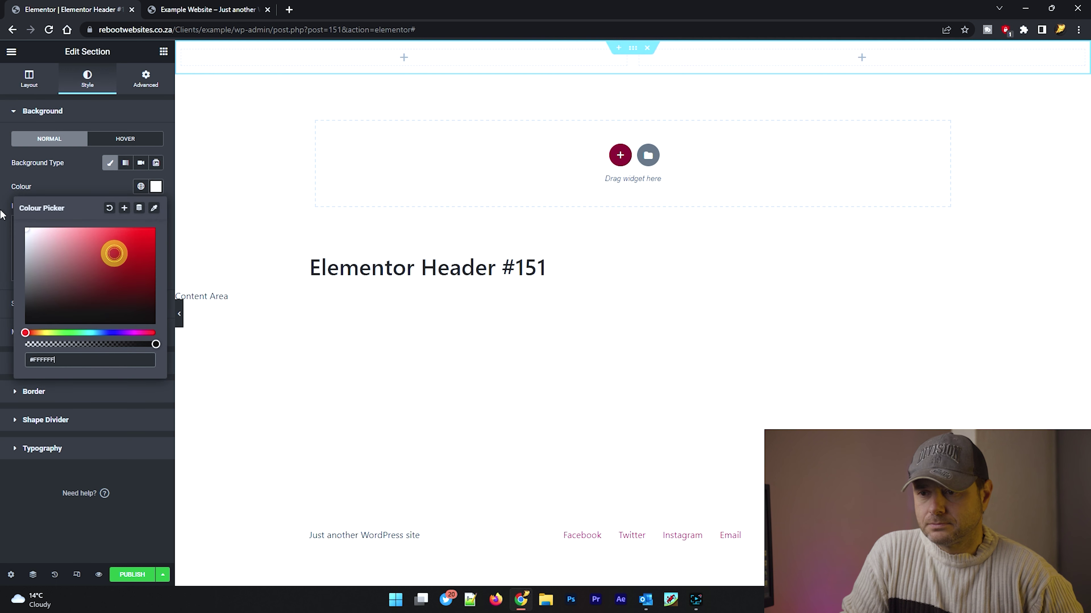
left_click(86, 173)
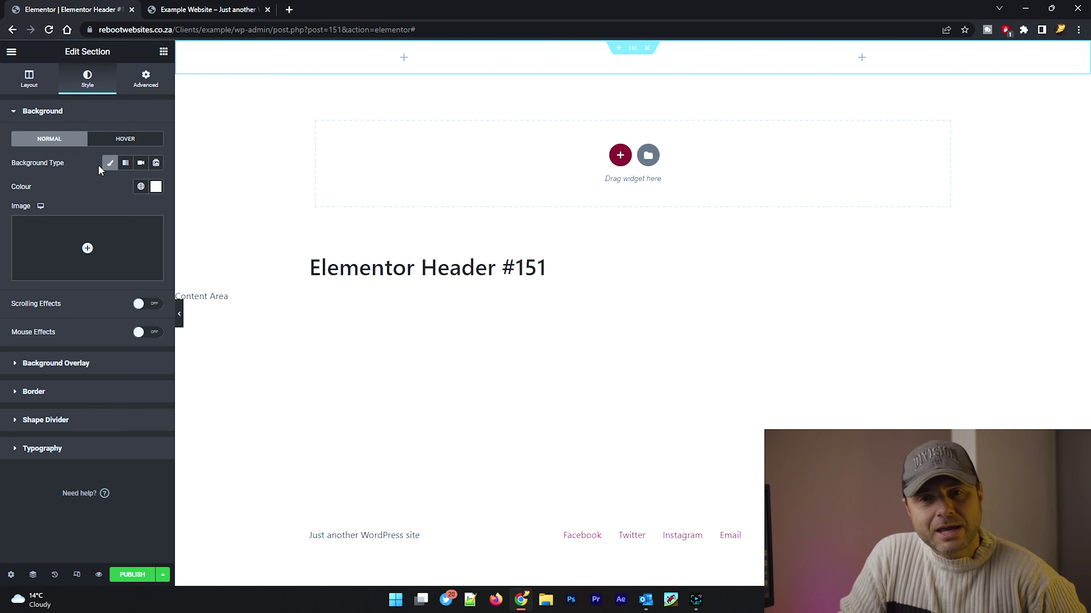
Add a box shadow with blur 10 to the section
left_click(56, 391)
left_click(111, 289)
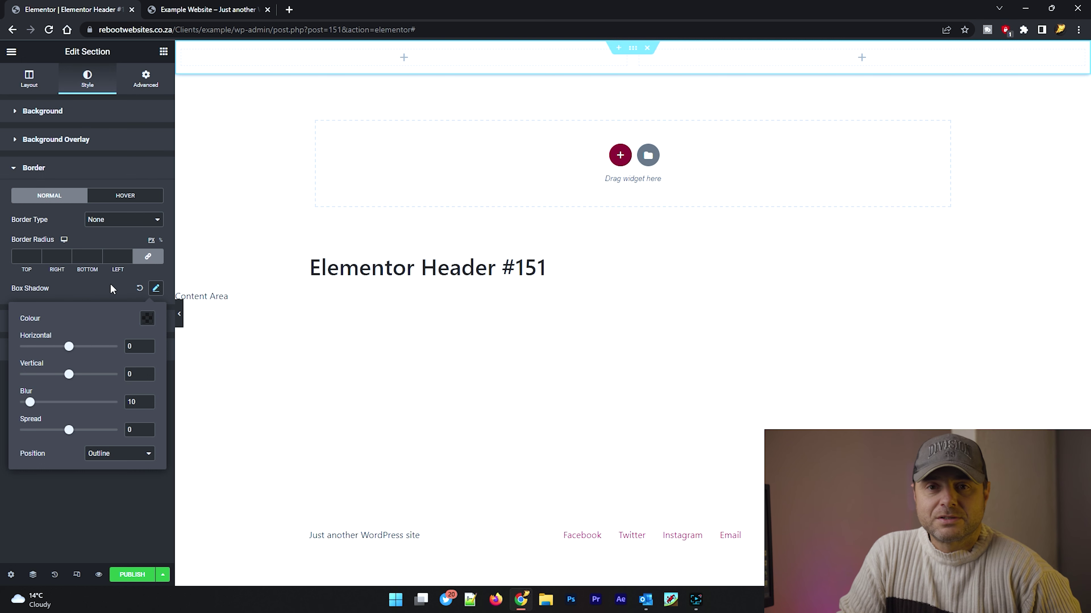
left_click(111, 288)
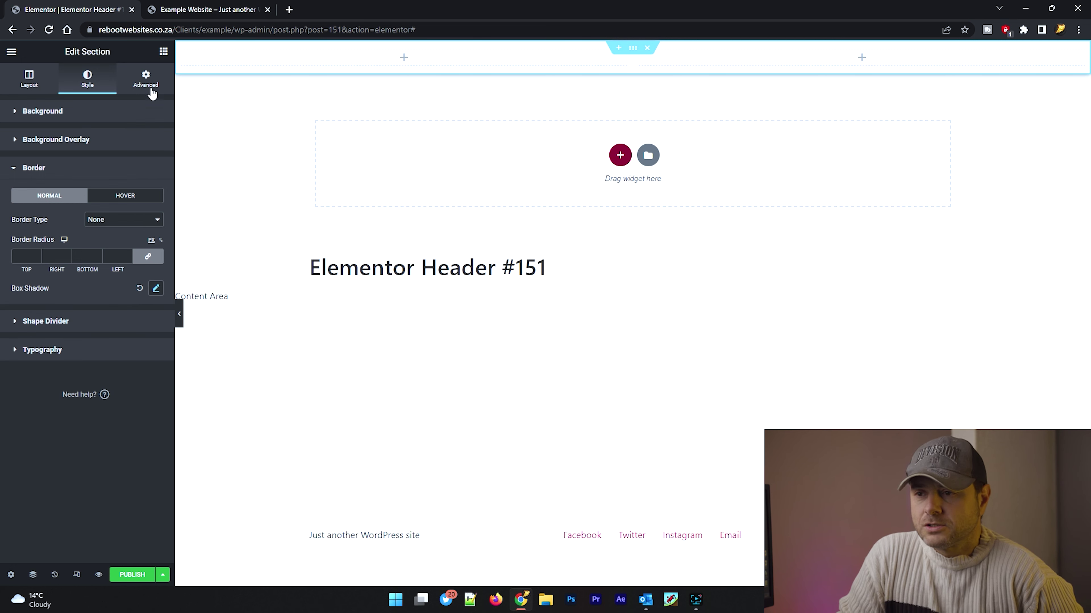
Set the section's Sticky option to Top and its Entrance Animation to Fade In Down
left_click(147, 81)
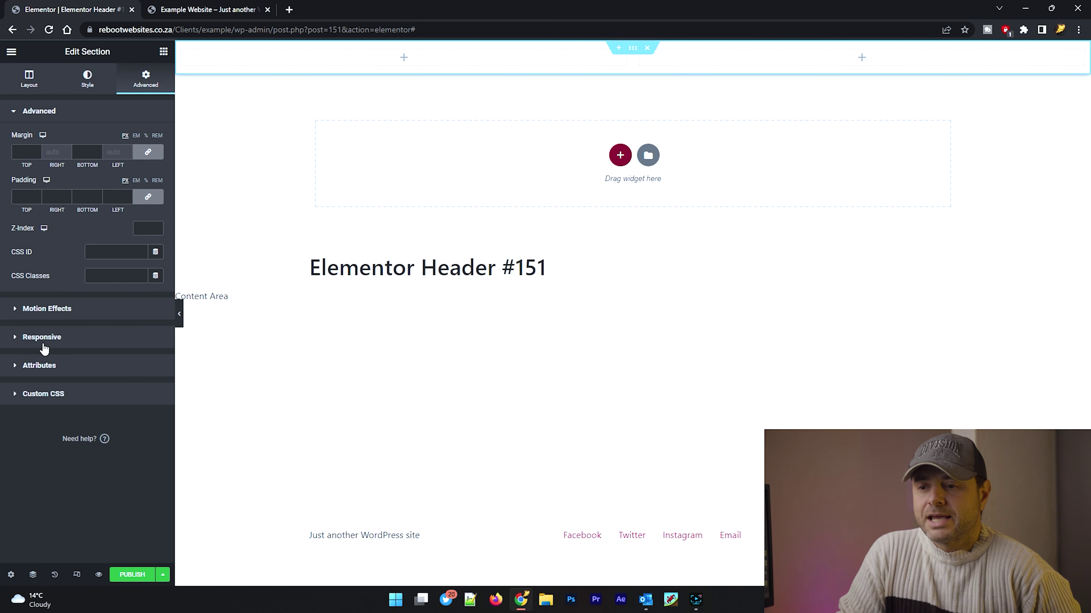
left_click(61, 311)
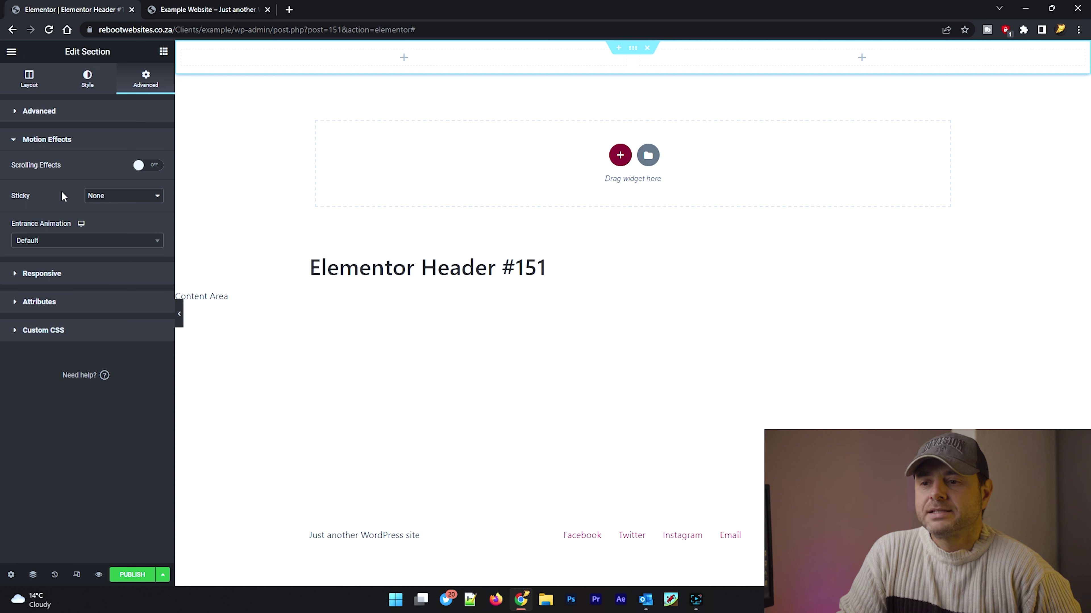
left_click(114, 196)
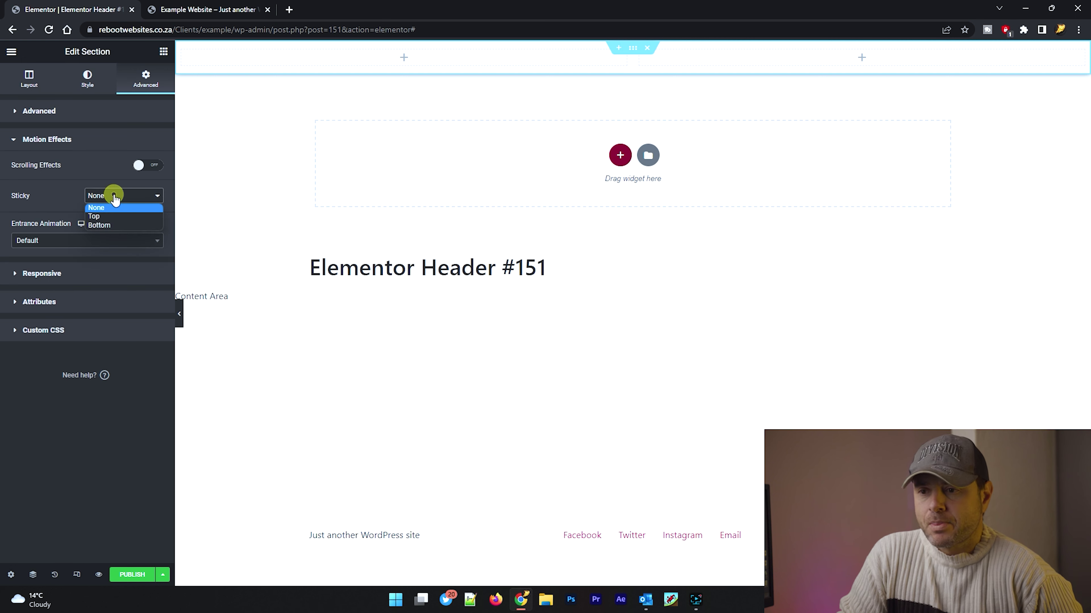
left_click(107, 217)
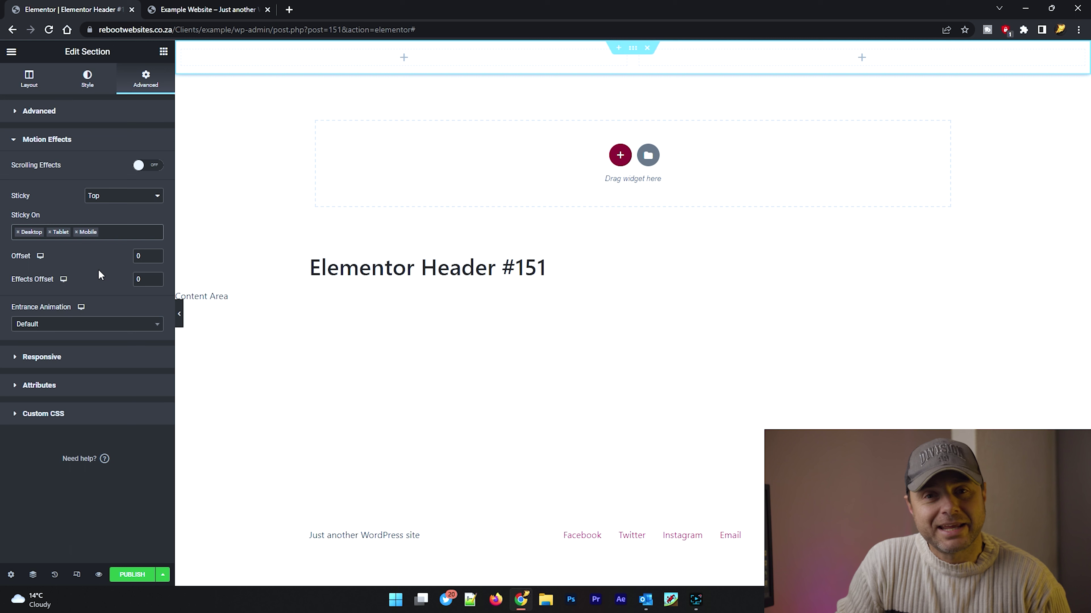
left_click(105, 327)
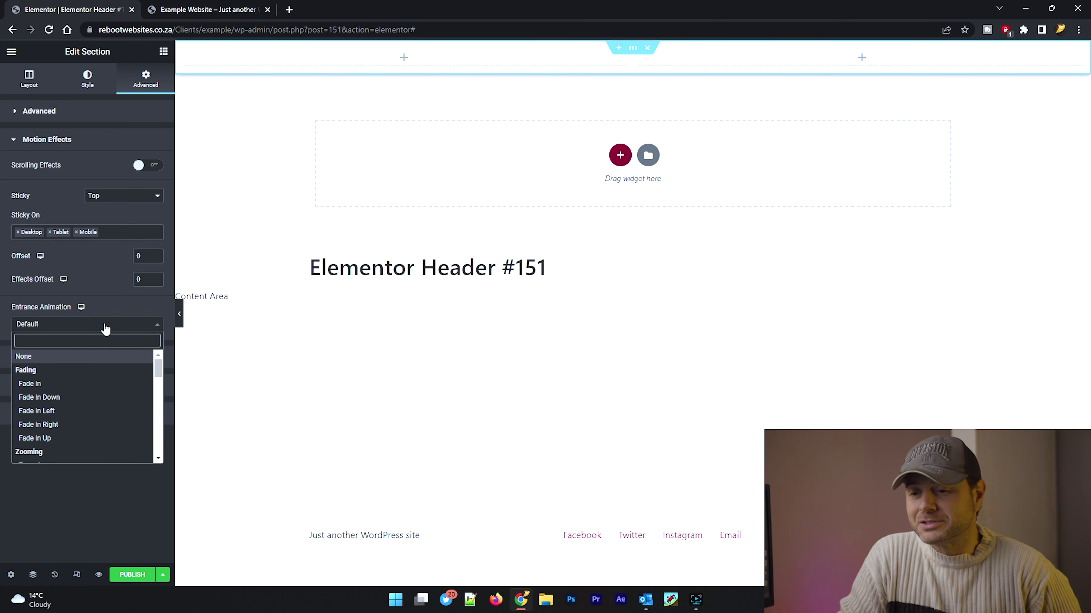
left_click(87, 397)
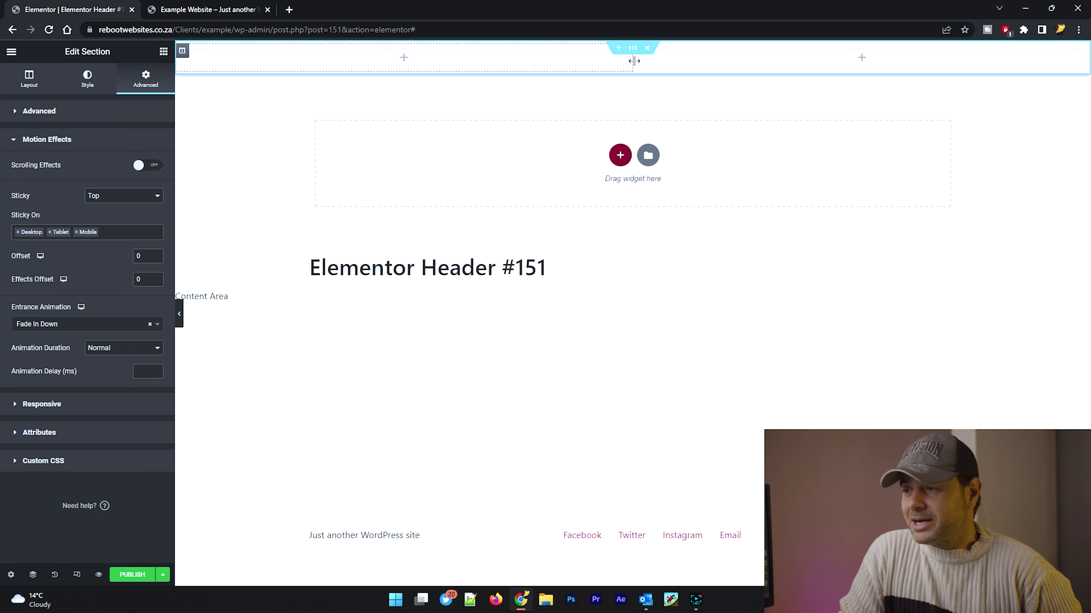
Resize the columns to 20% and 80% and place a Site Logo widget in the left column
left_click_drag(634, 60, 362, 58)
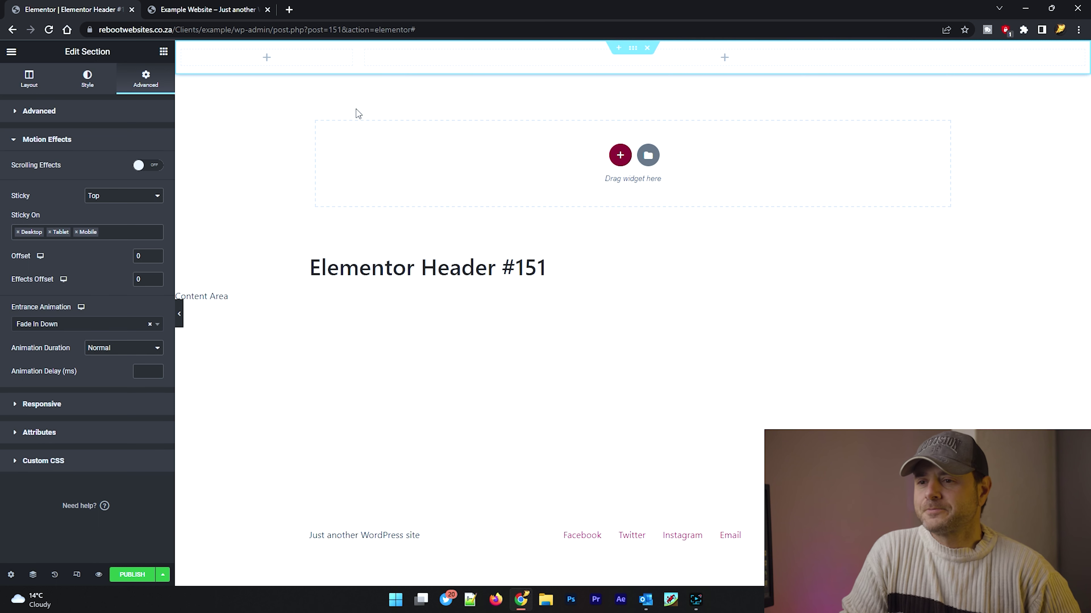
left_click(163, 53)
left_click_drag(44, 159, 245, 57)
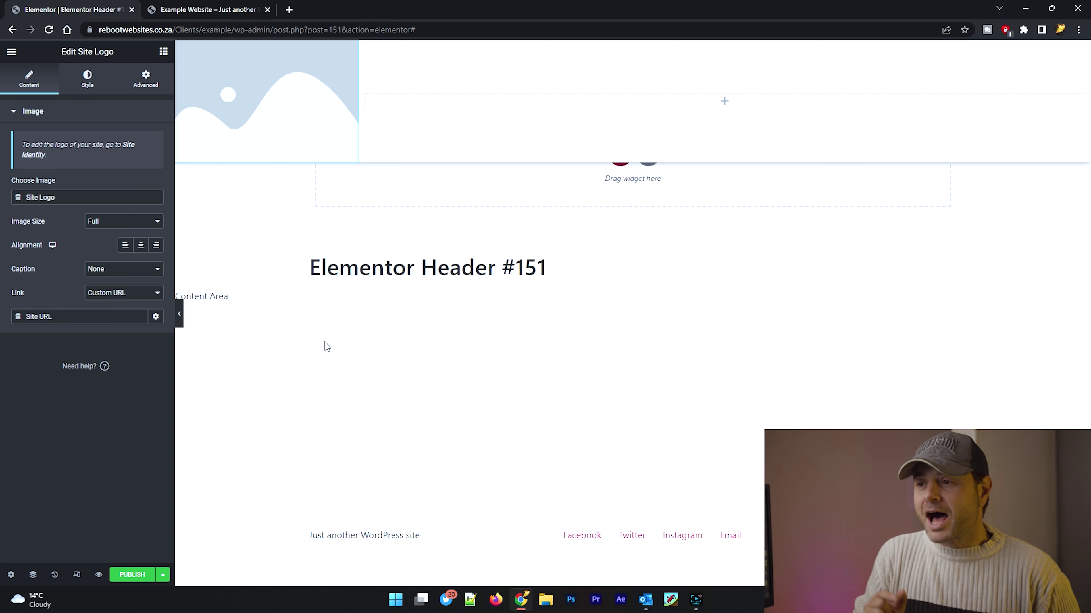
Give the logo a custom 55 px height and centre alignment
left_click(140, 222)
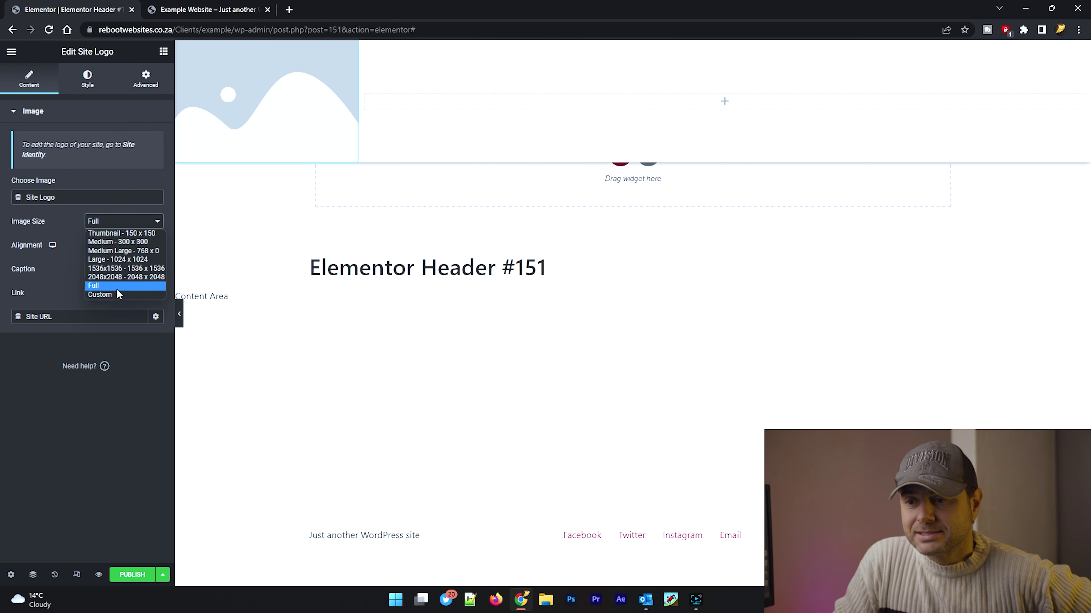
left_click(115, 297)
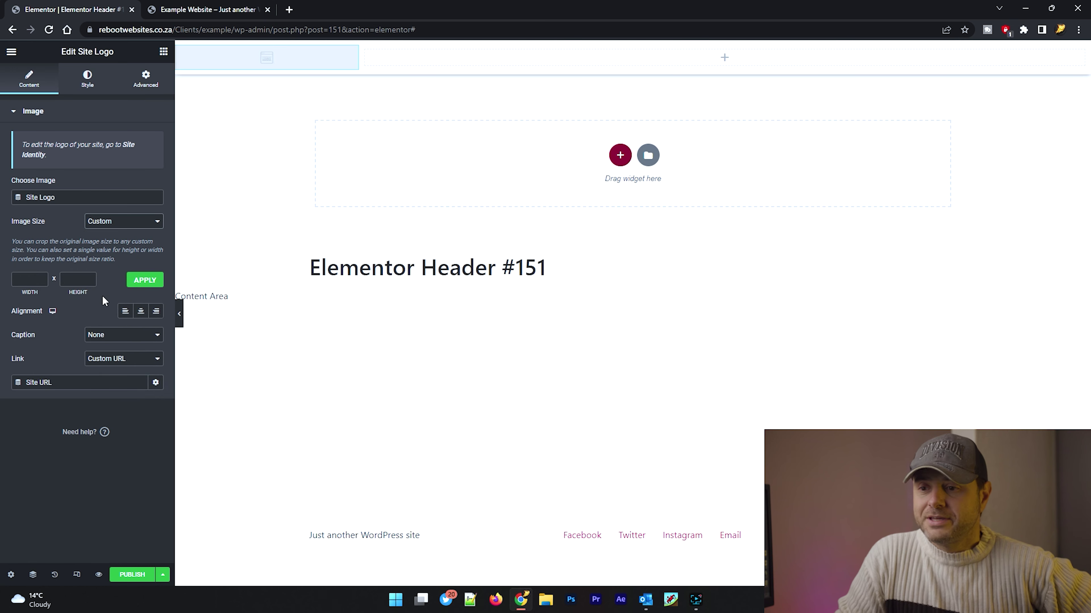
left_click(79, 282)
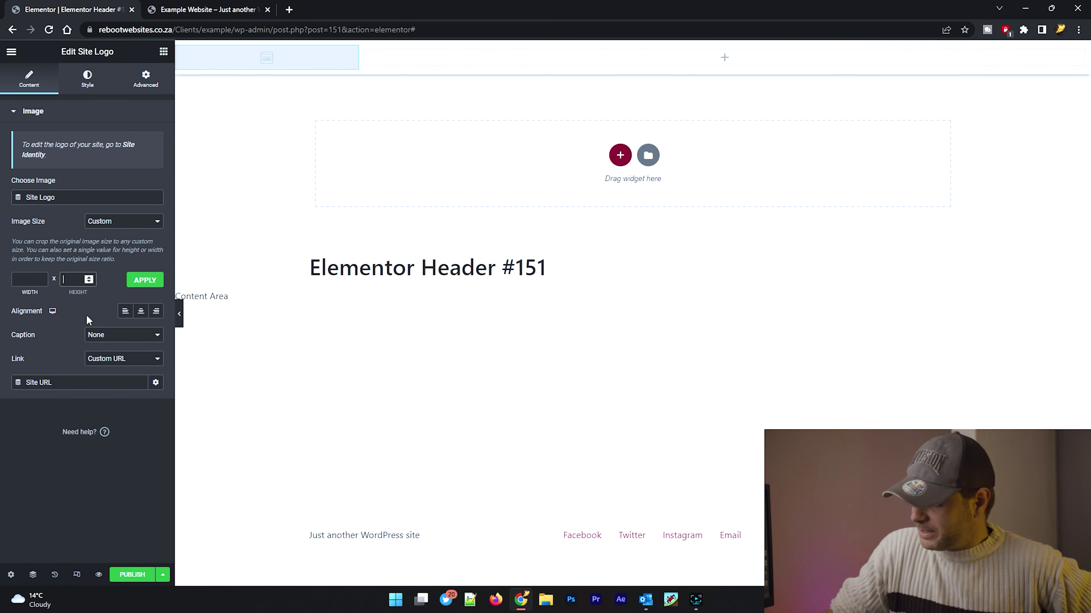
type("55")
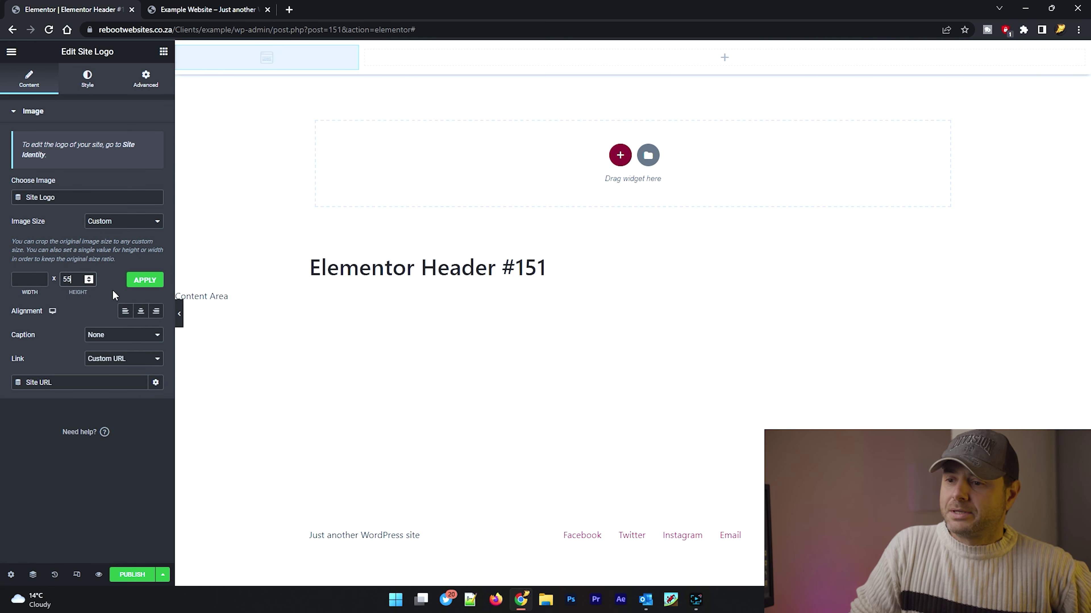
left_click(134, 281)
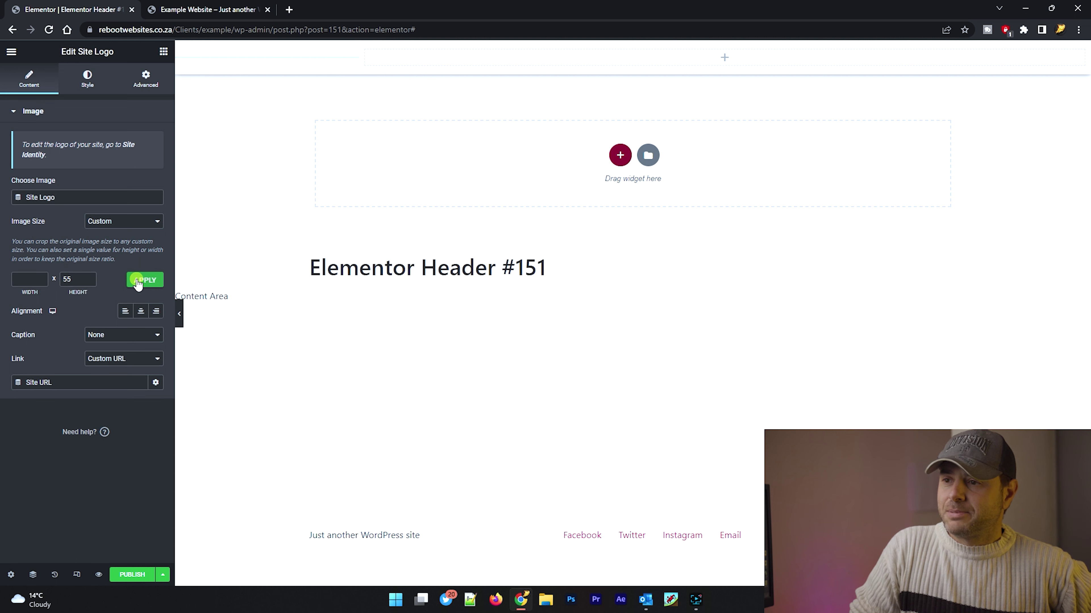
left_click(141, 311)
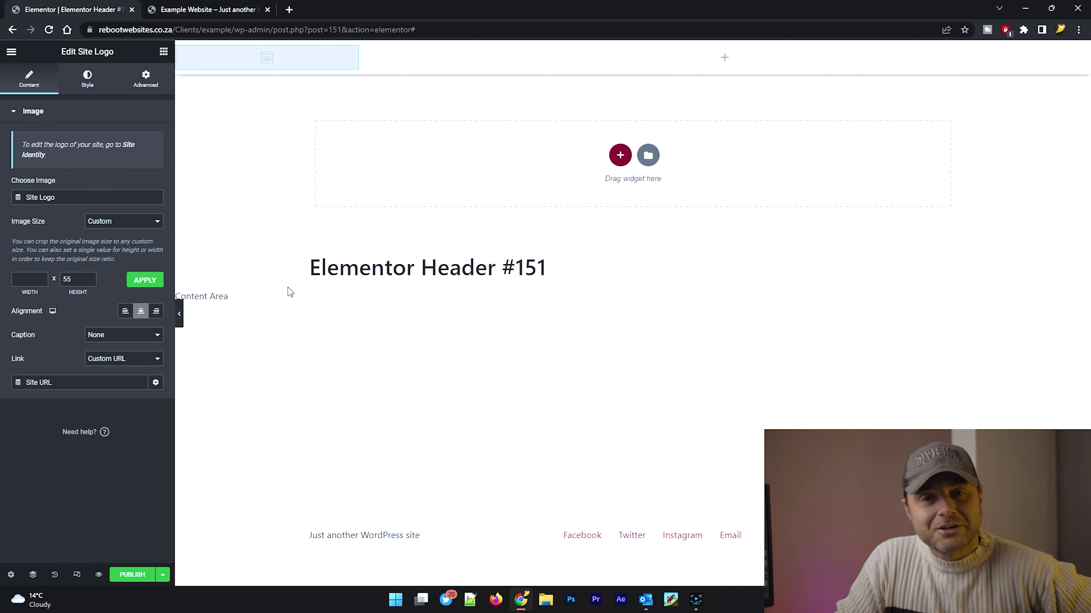
left_click(163, 52)
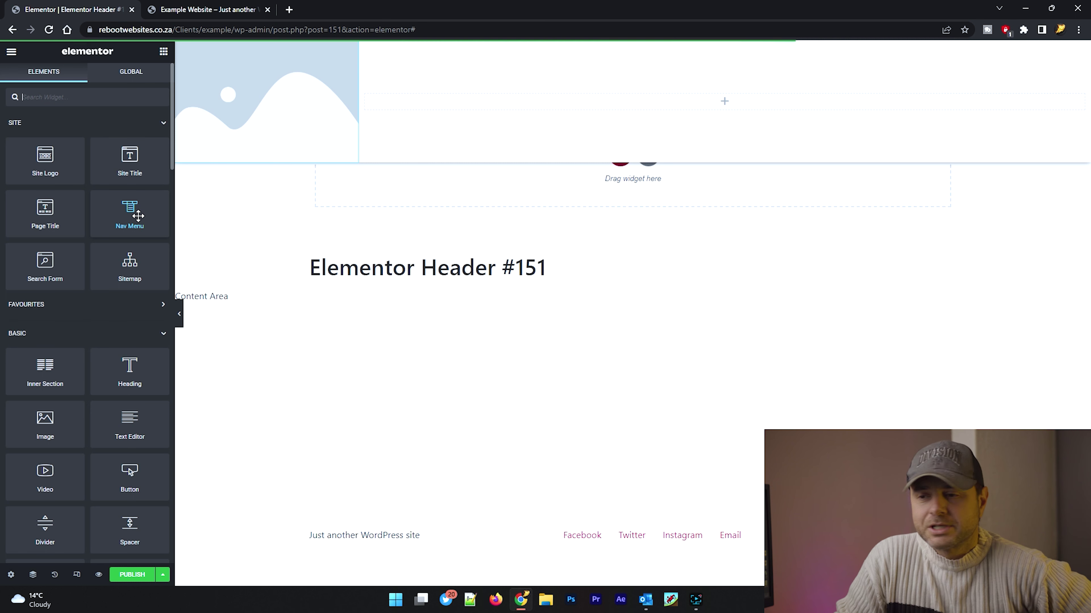
Place a Primary Nav Menu in the right column, right-aligned, with a Full Width mobile dropdown
left_click_drag(124, 208, 755, 101)
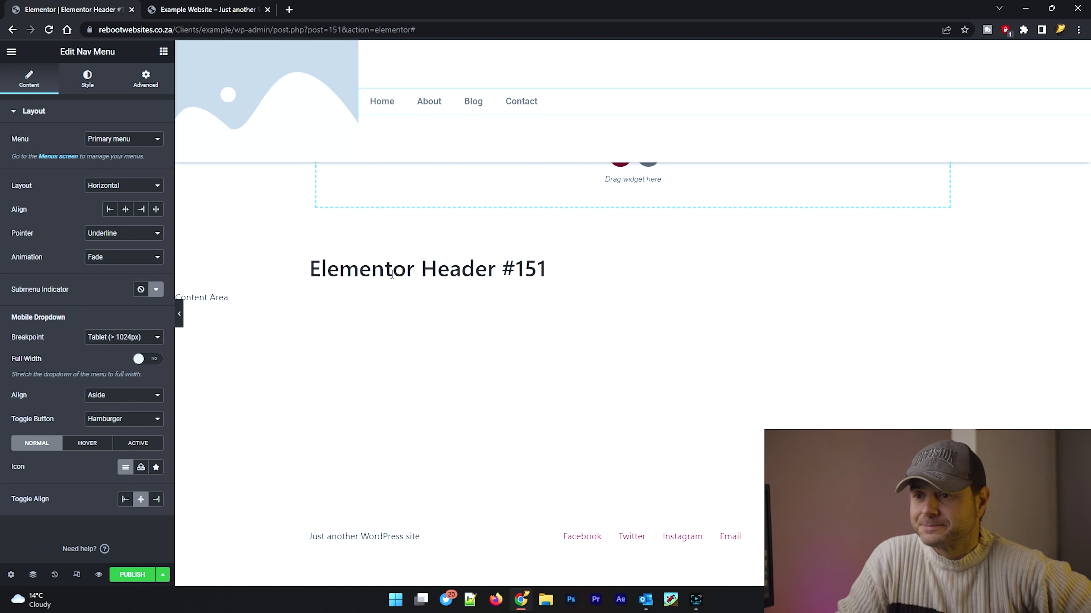
left_click(140, 210)
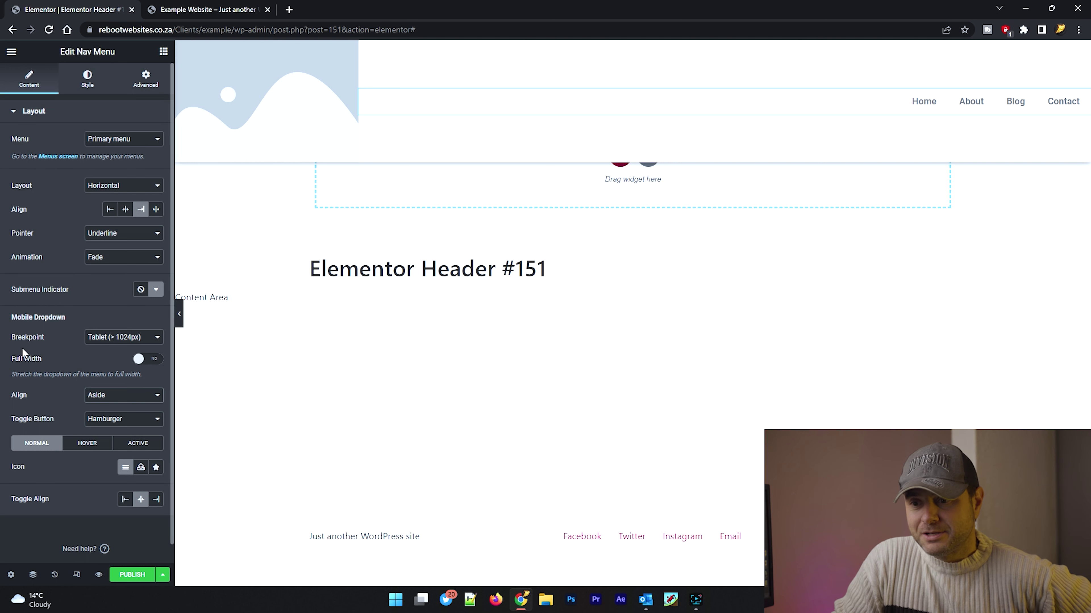
left_click(139, 361)
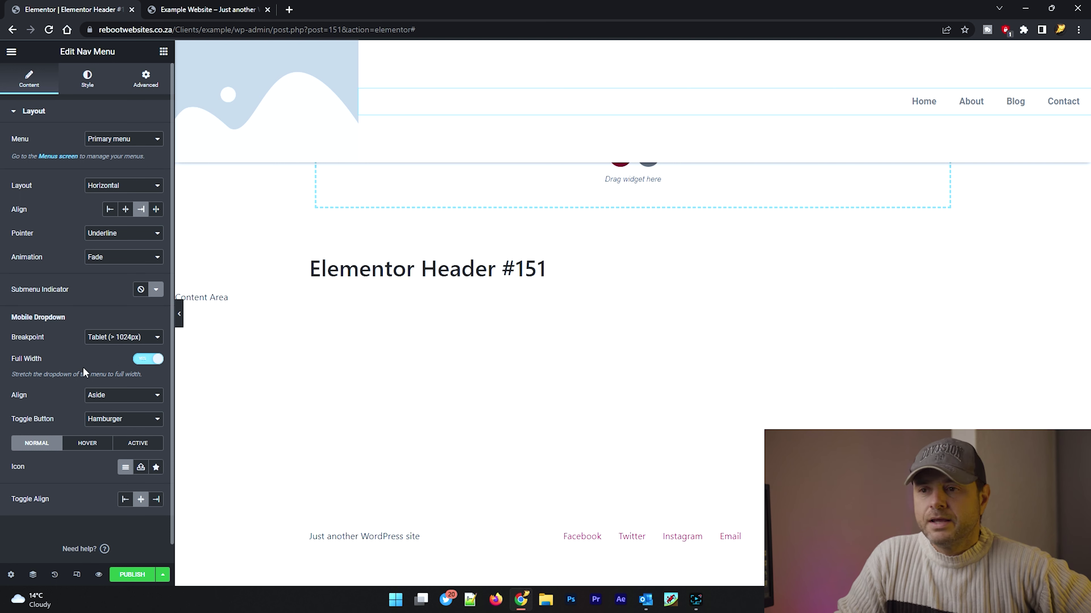
Set the menu's hover colours to the global Accent colour
left_click(88, 89)
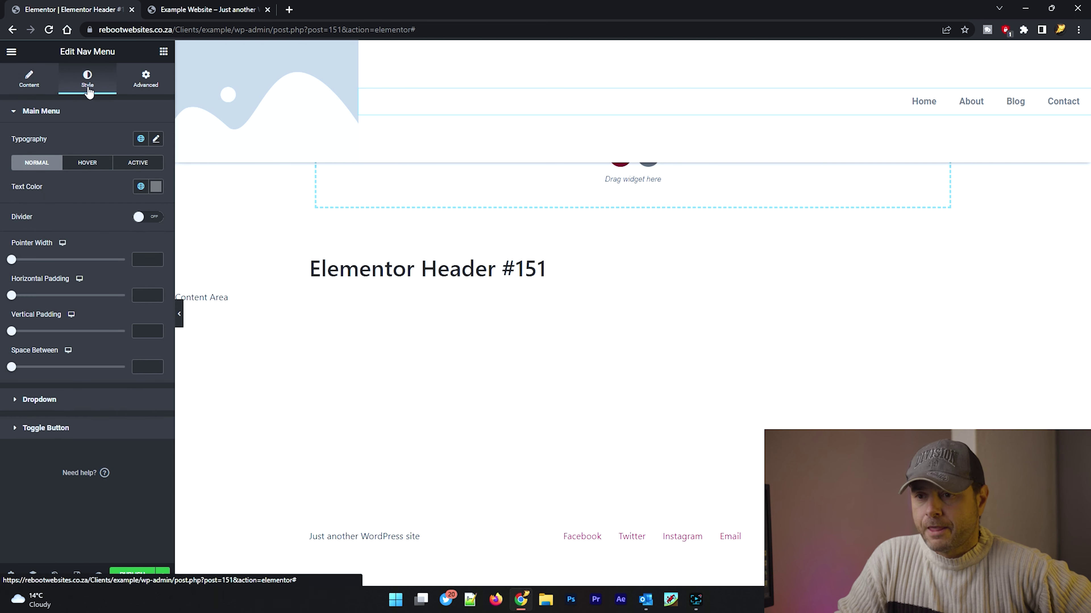
left_click(156, 186)
left_click(90, 239)
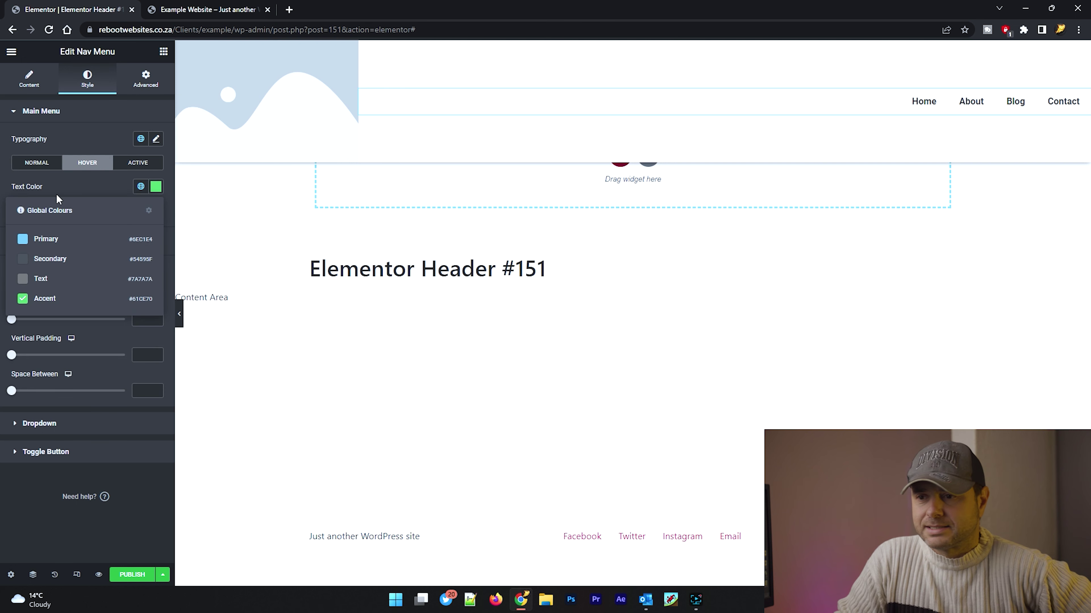
left_click(67, 173)
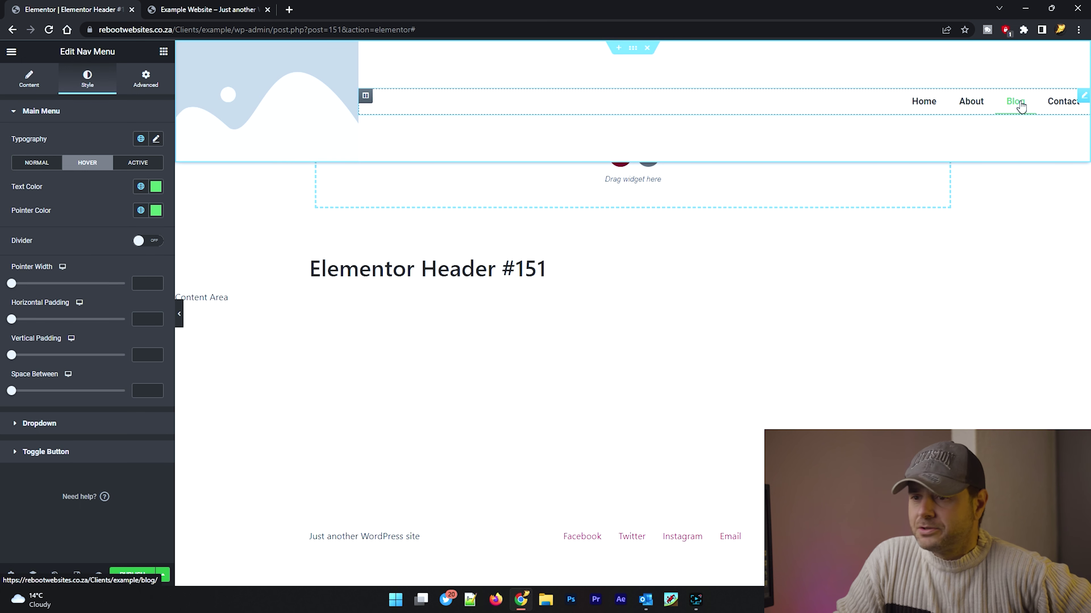
Set the menu's active text and pointer colours to the global Accent colour
left_click(137, 164)
left_click(136, 188)
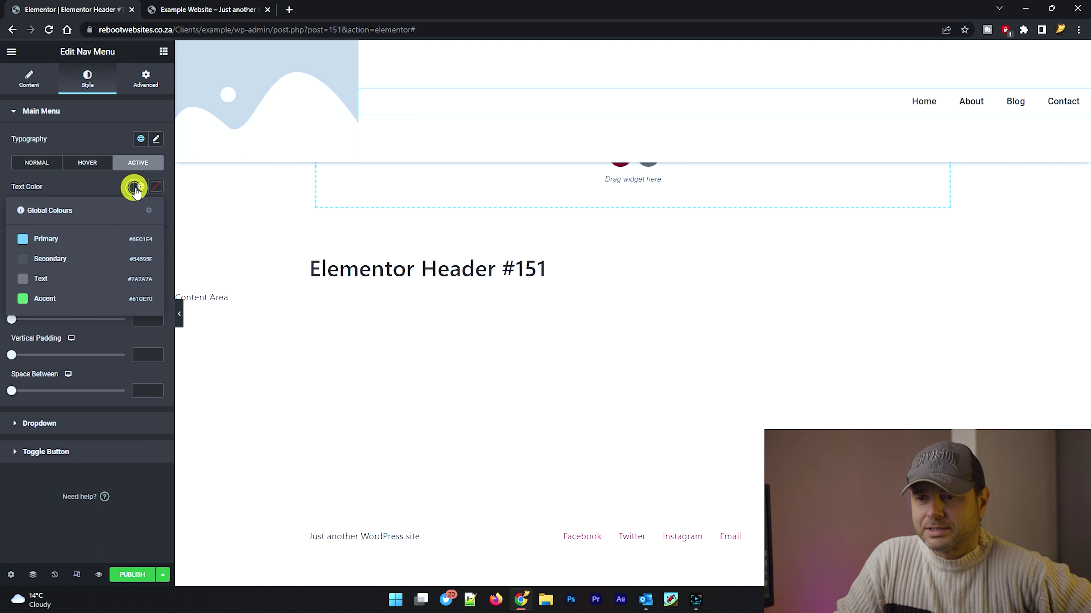
left_click(57, 298)
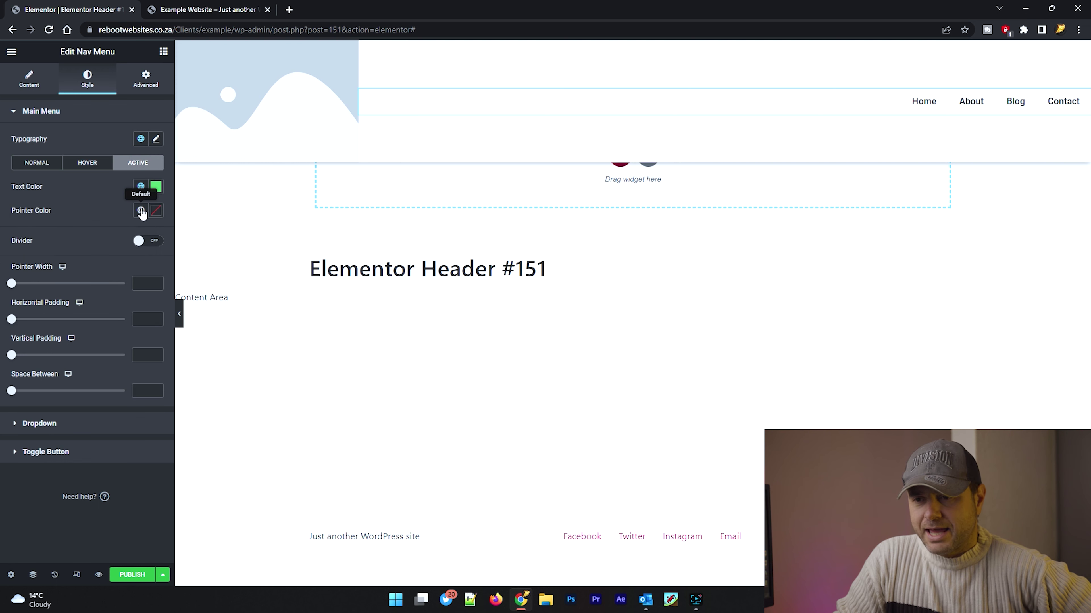
left_click(141, 211)
left_click(47, 320)
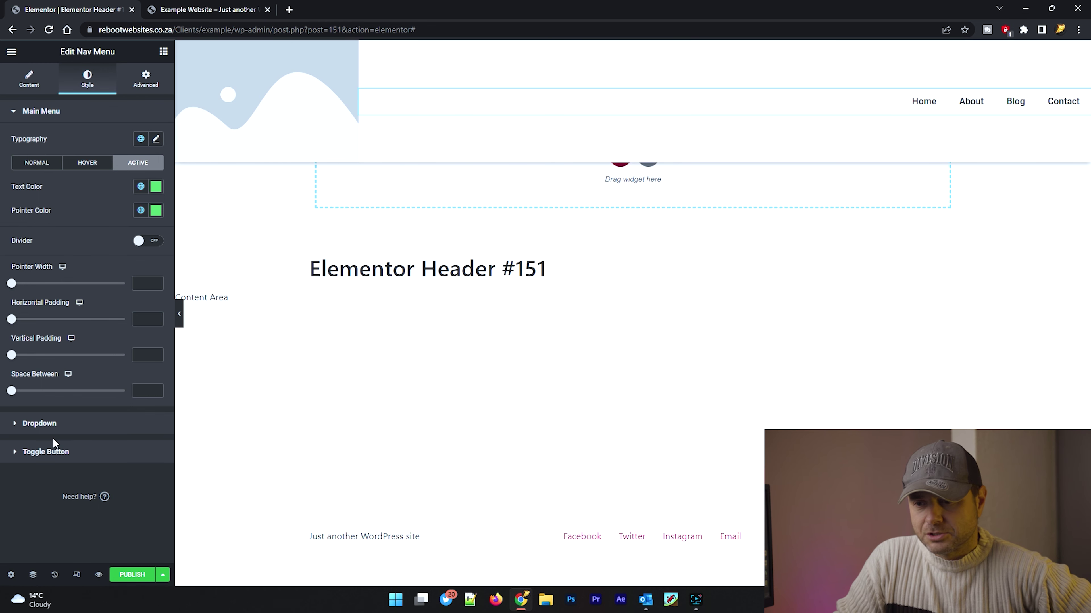
left_click(53, 422)
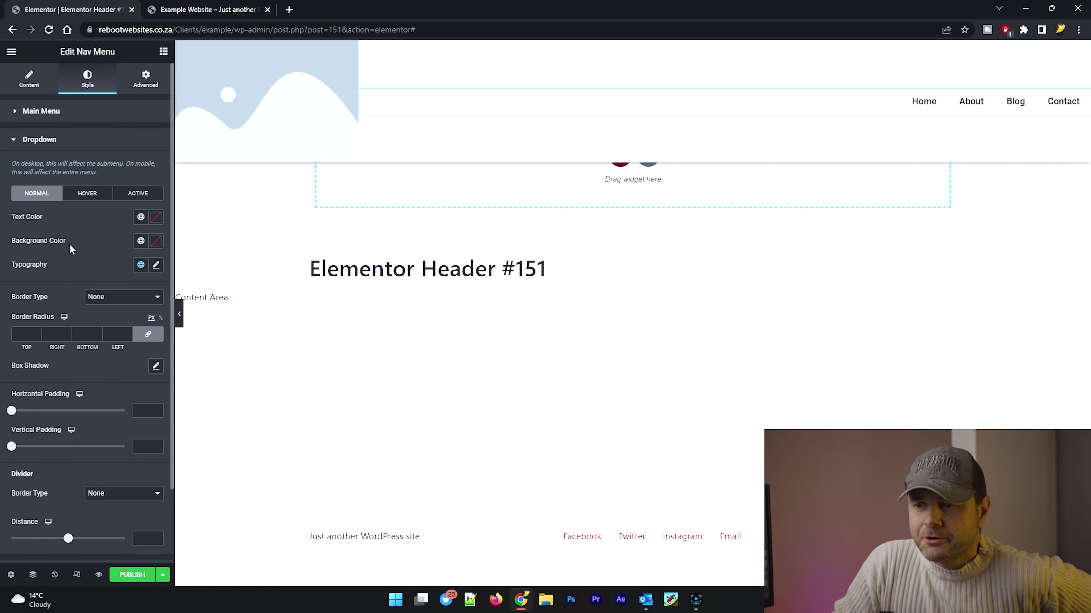
Set the dropdown background colour to white #FFFFFF
left_click(155, 241)
left_click_drag(111, 320, 8, 277)
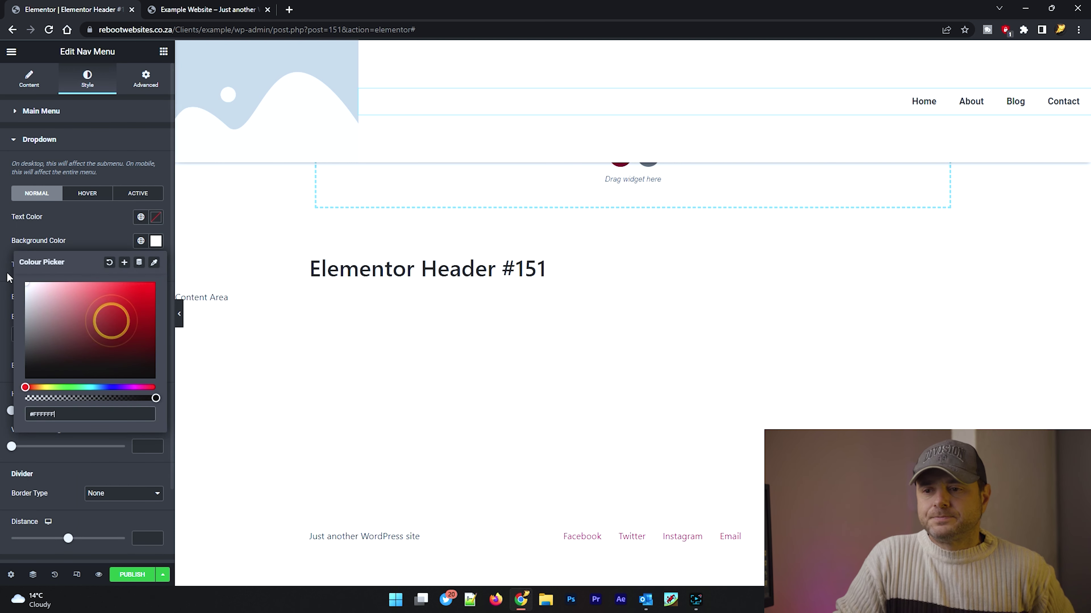
left_click(57, 234)
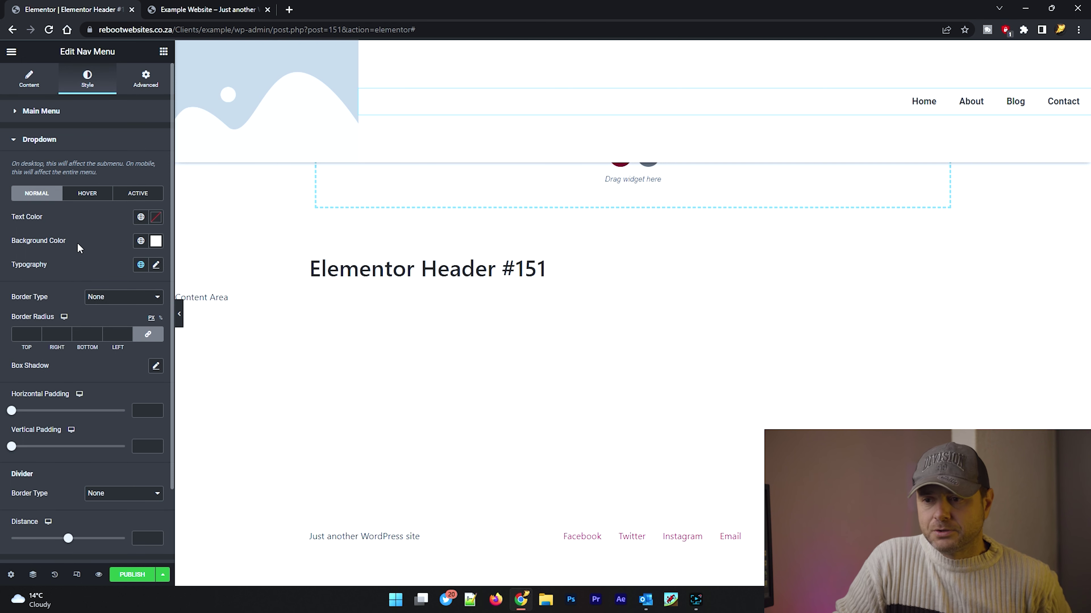
Give the mobile toggle button a dark icon colour and a white background
scroll(77, 244, "down", 5)
left_click(81, 223)
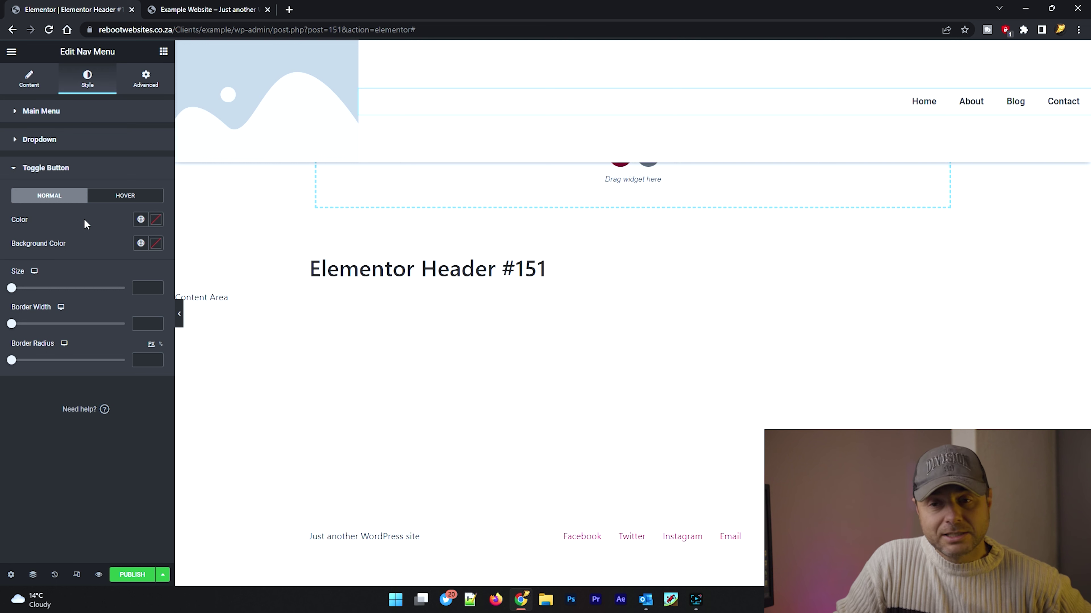
left_click(153, 218)
left_click(41, 305)
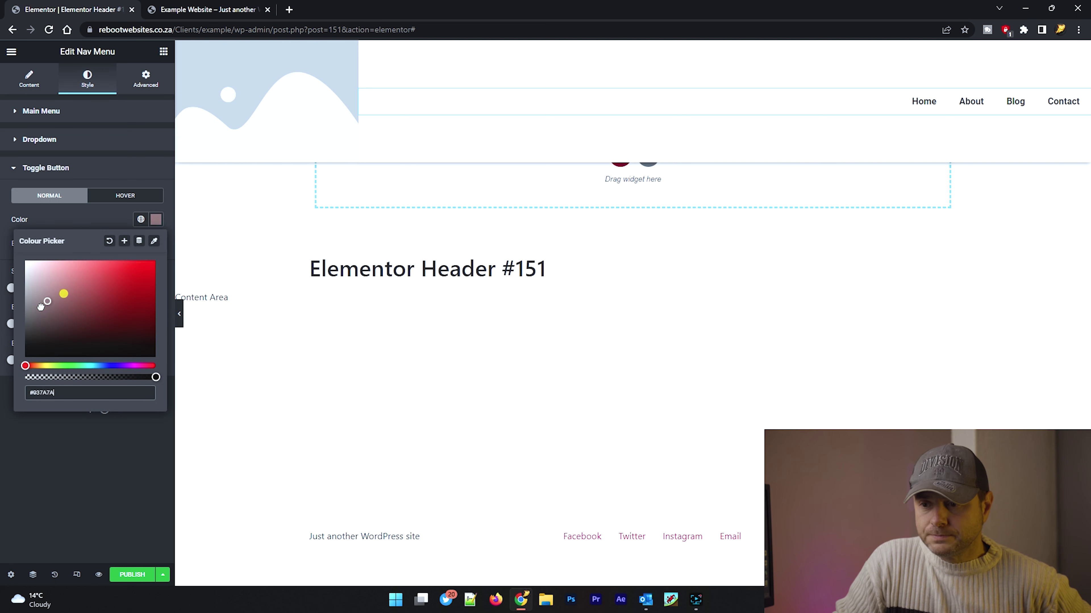
left_click(22, 341)
left_click(68, 225)
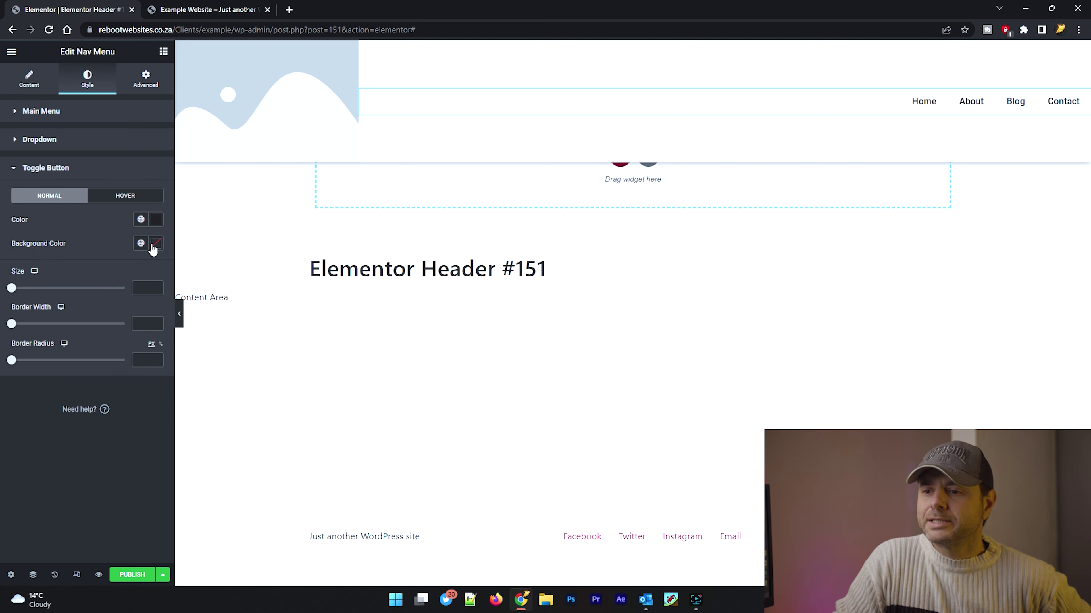
left_click(155, 244)
left_click(81, 221)
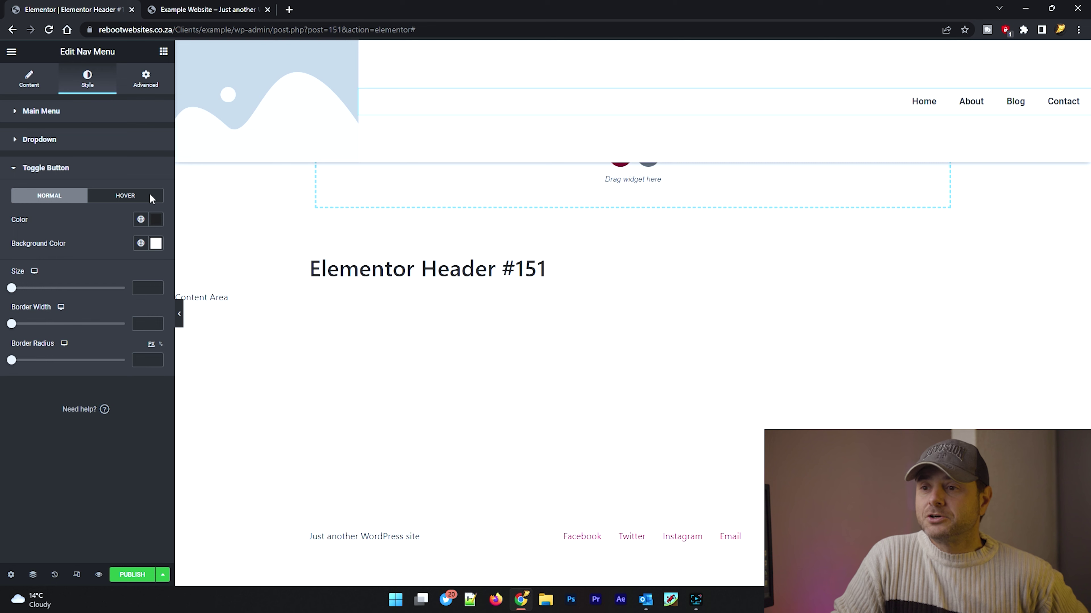
In the nav menu's Advanced layout, unlink the margin values and set the right margin to 15 px
left_click(149, 83)
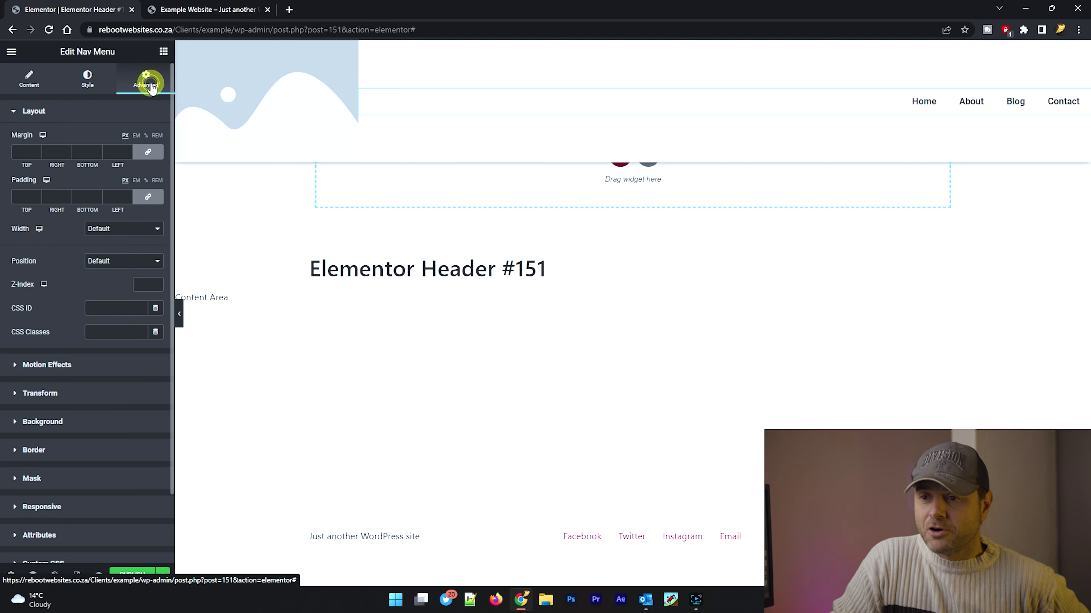
left_click(147, 153)
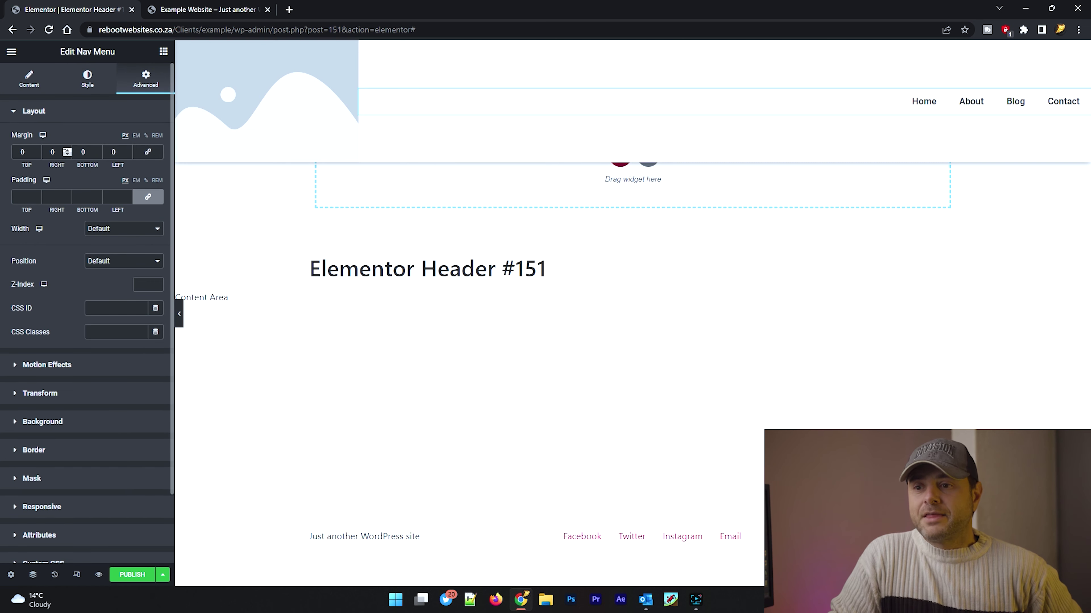
left_click(51, 153)
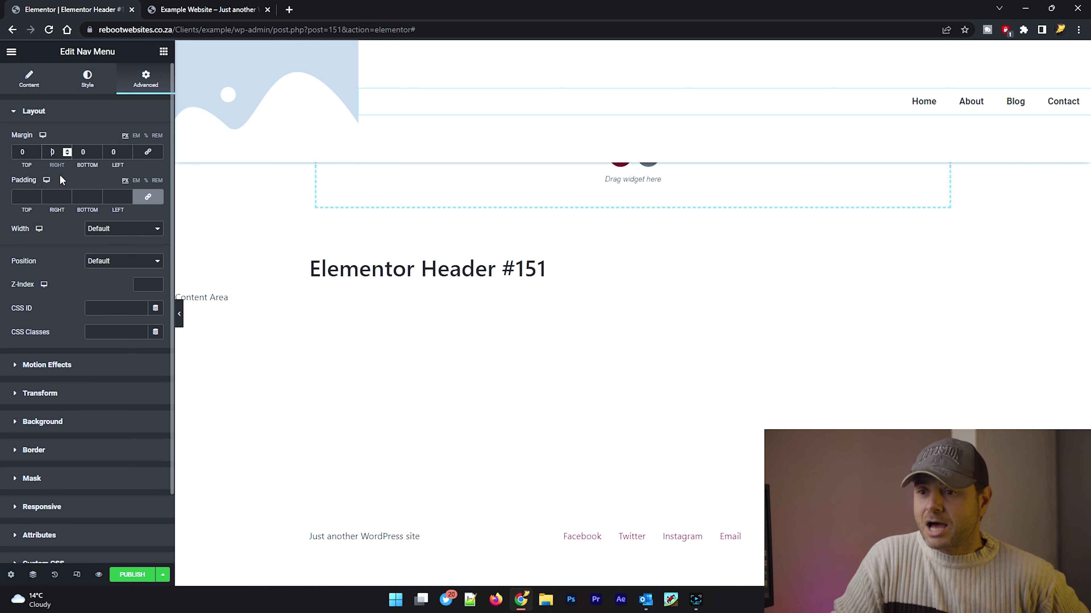
type("15")
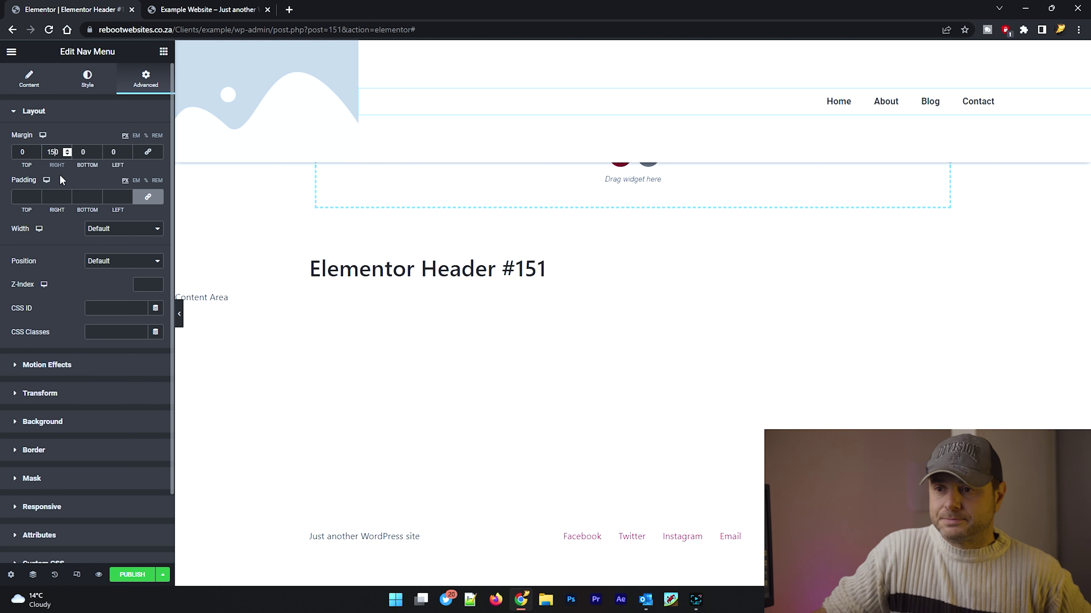
key("Delete")
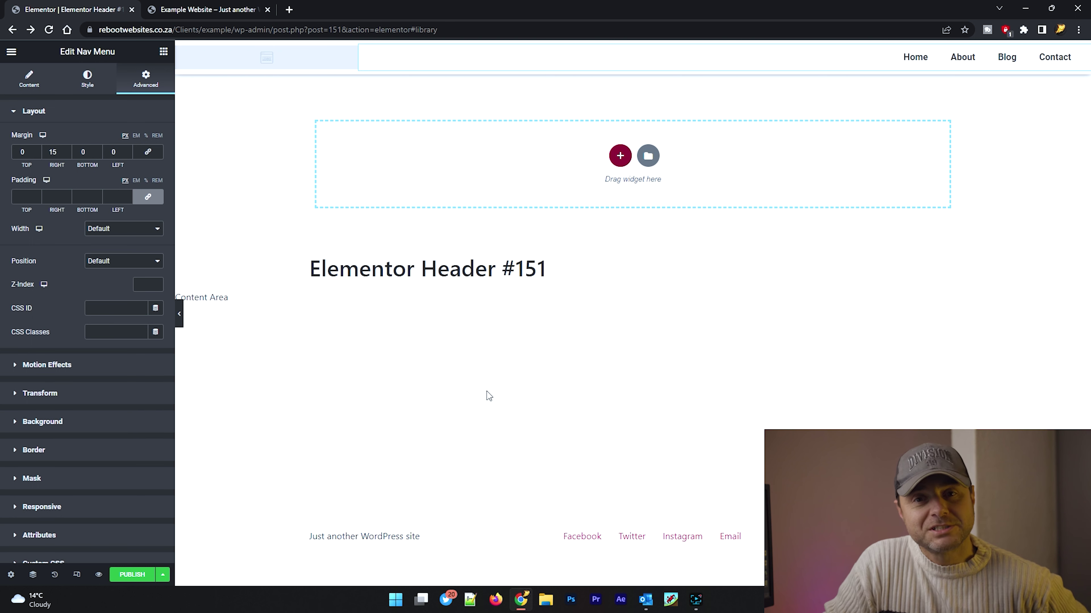
Switch to the mobile preview and set the logo column width to 50%
left_click(77, 575)
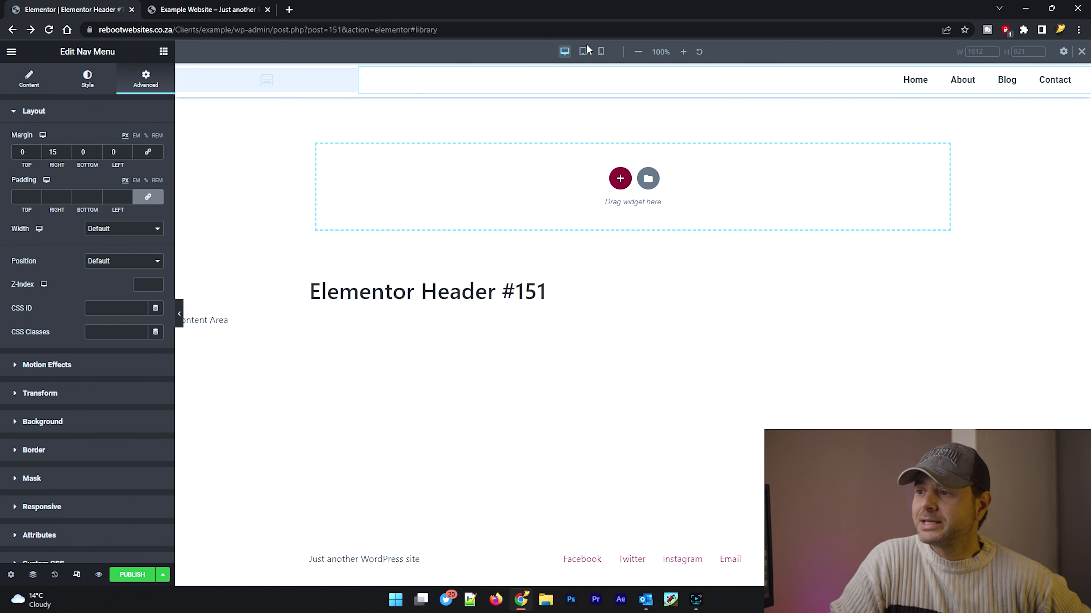
left_click(602, 53)
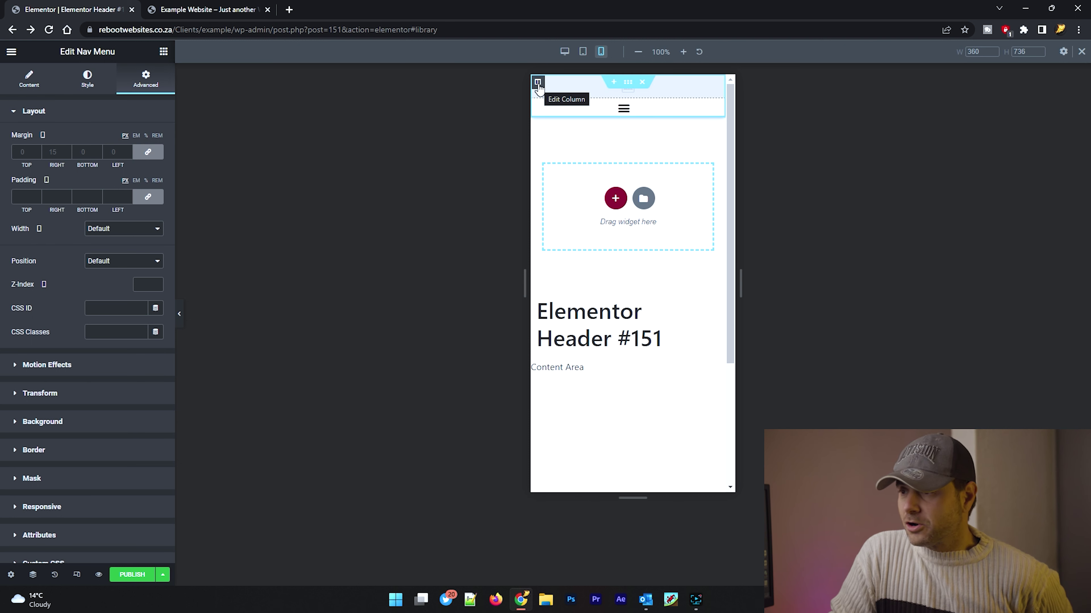
left_click(538, 82)
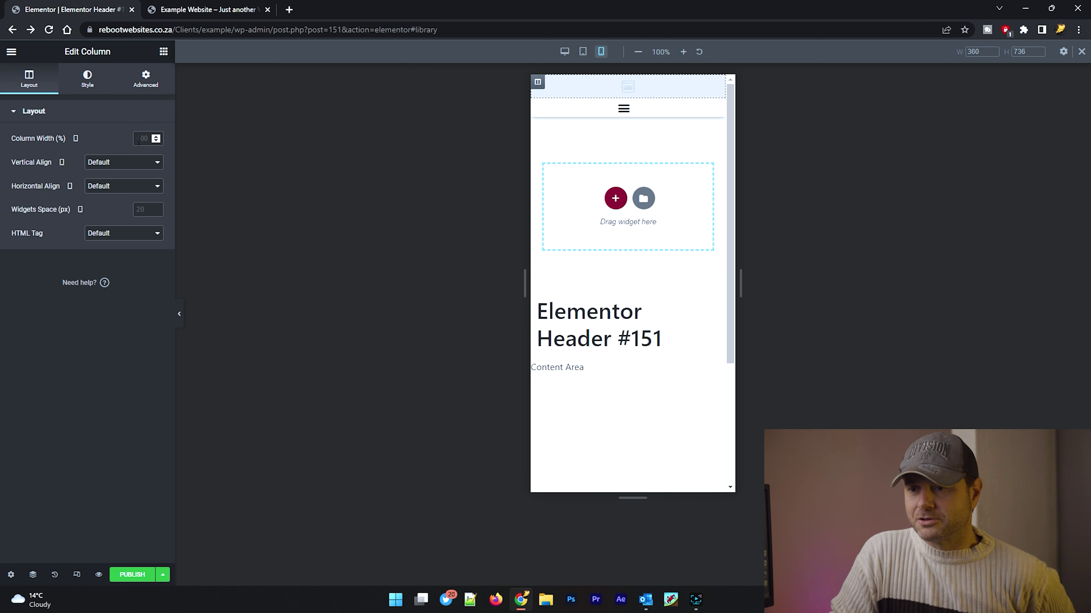
left_click(138, 139)
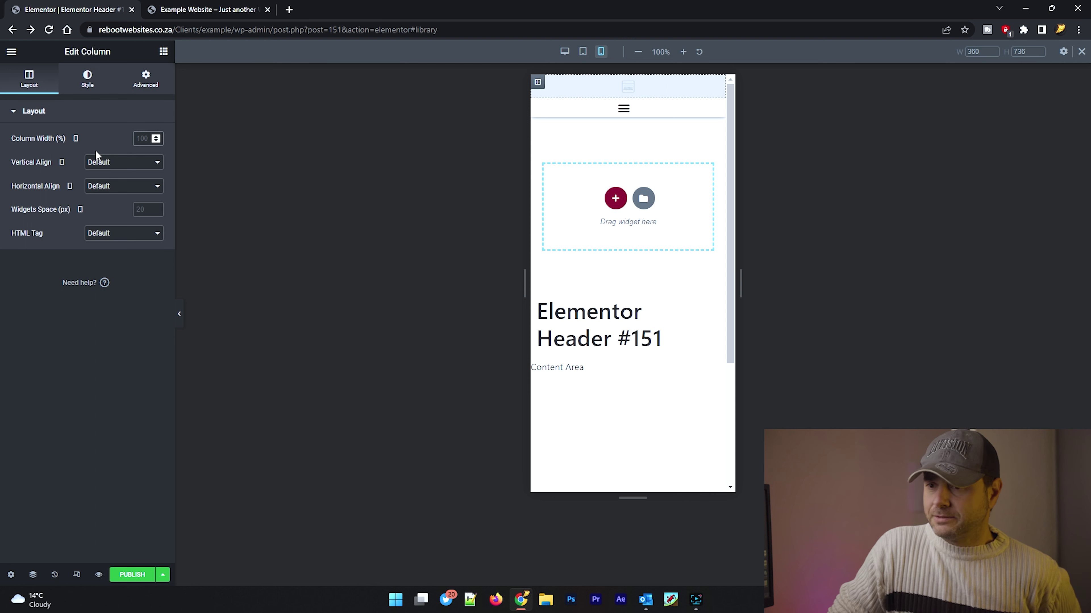
type("50")
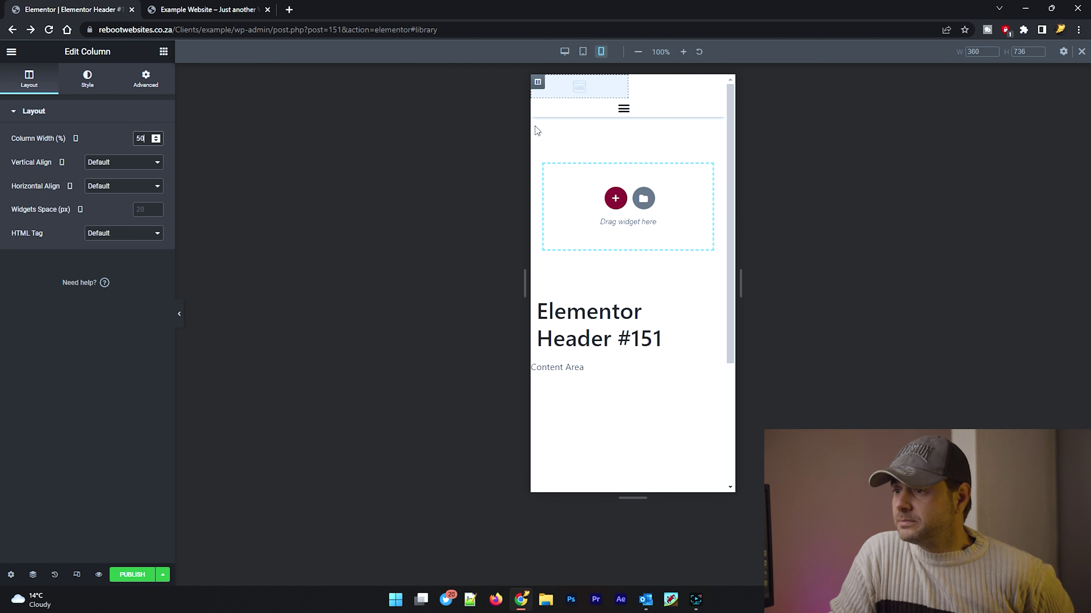
Set the hamburger menu column width to 50% on mobile and apply it
left_click(542, 113)
left_click(146, 134)
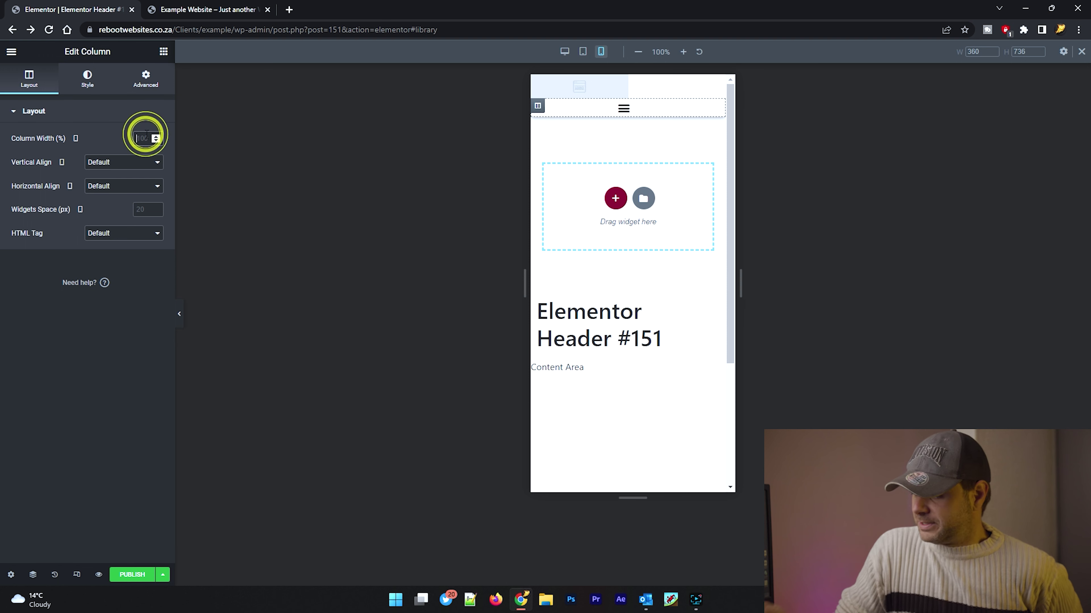
type("50")
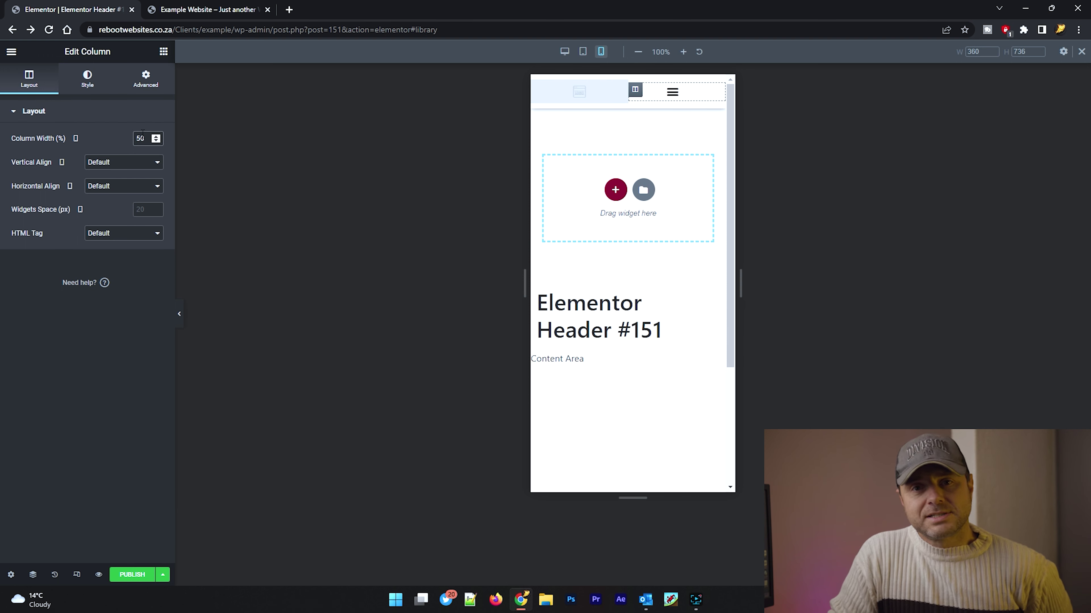
left_click(302, 237)
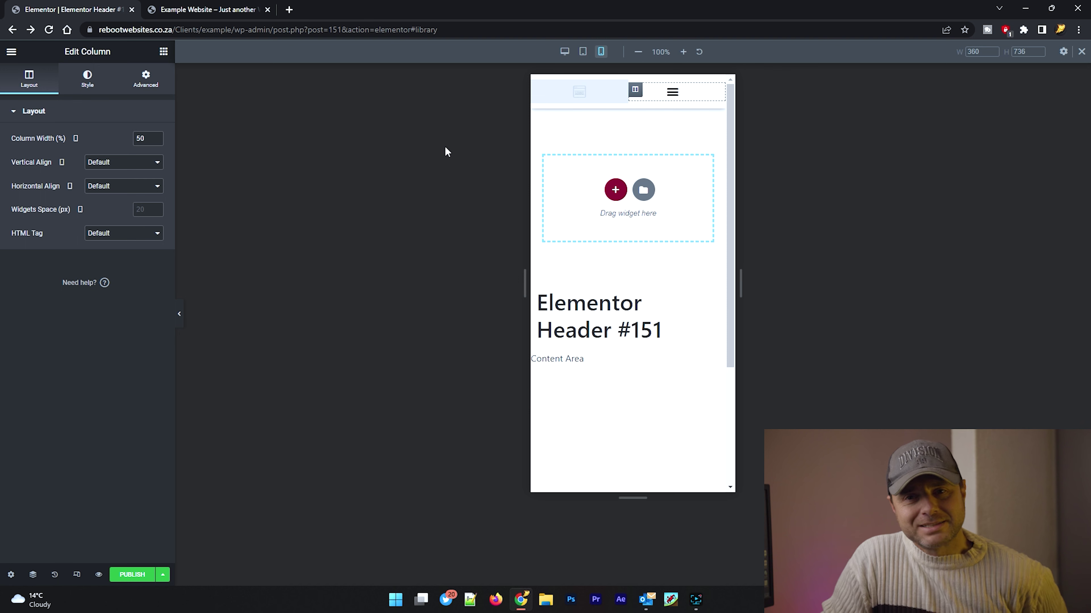
Publish the header template with an Include > Entire Site display condition
left_click(140, 575)
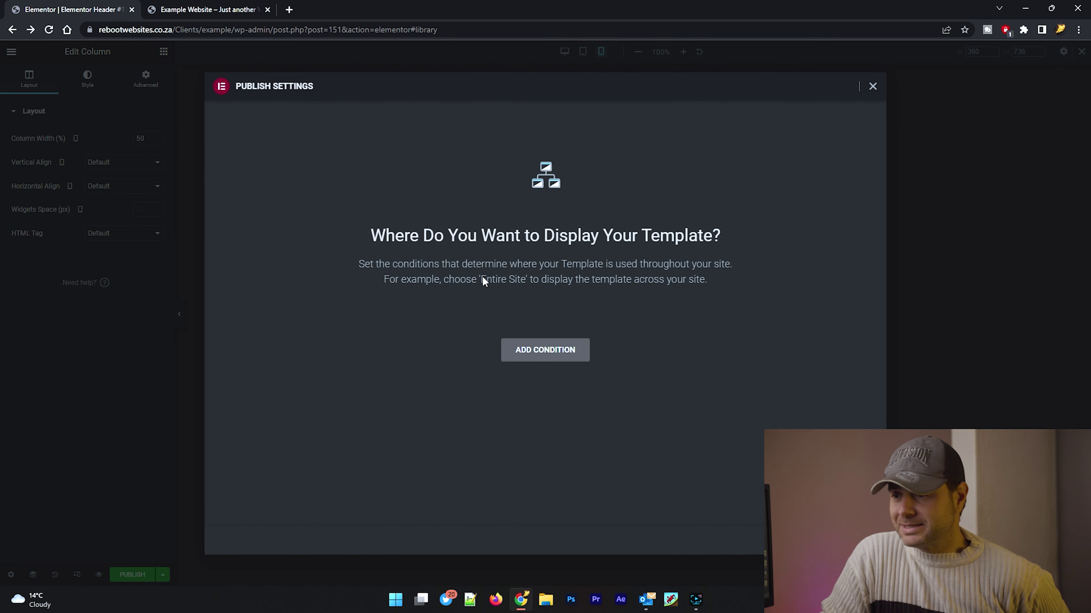
left_click(542, 349)
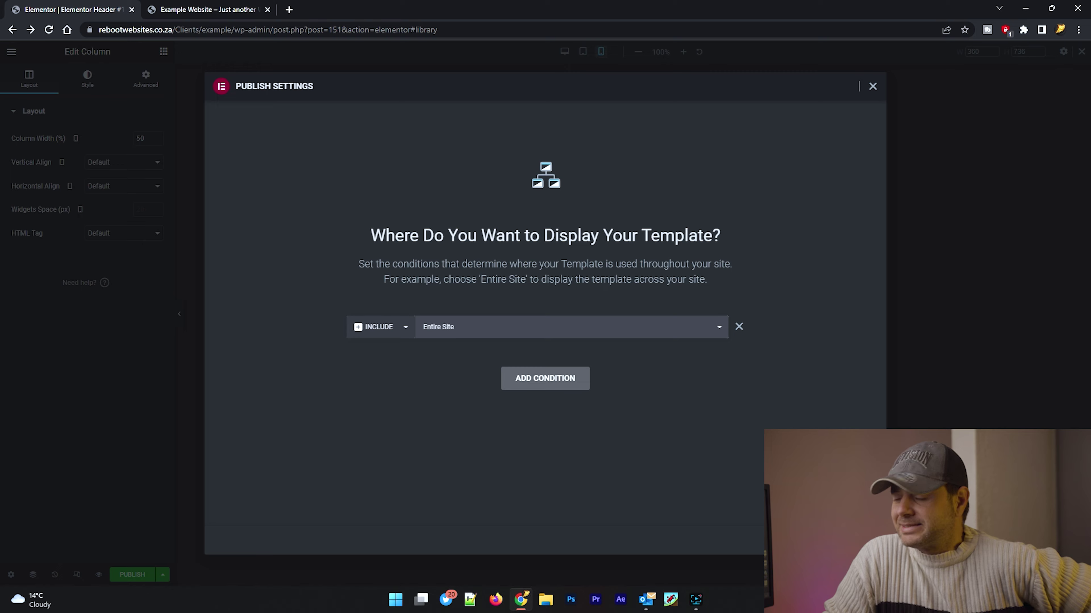
left_click(848, 540)
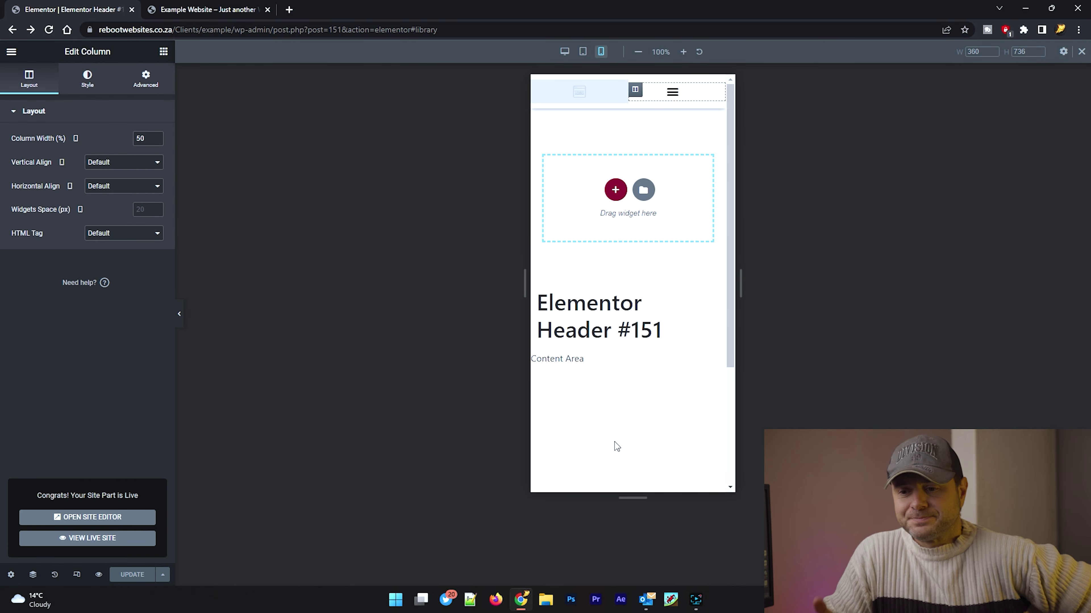
View the new header on the live About page, then go to Dashboard > Appearance > Customise
key("ctrl+Tab")
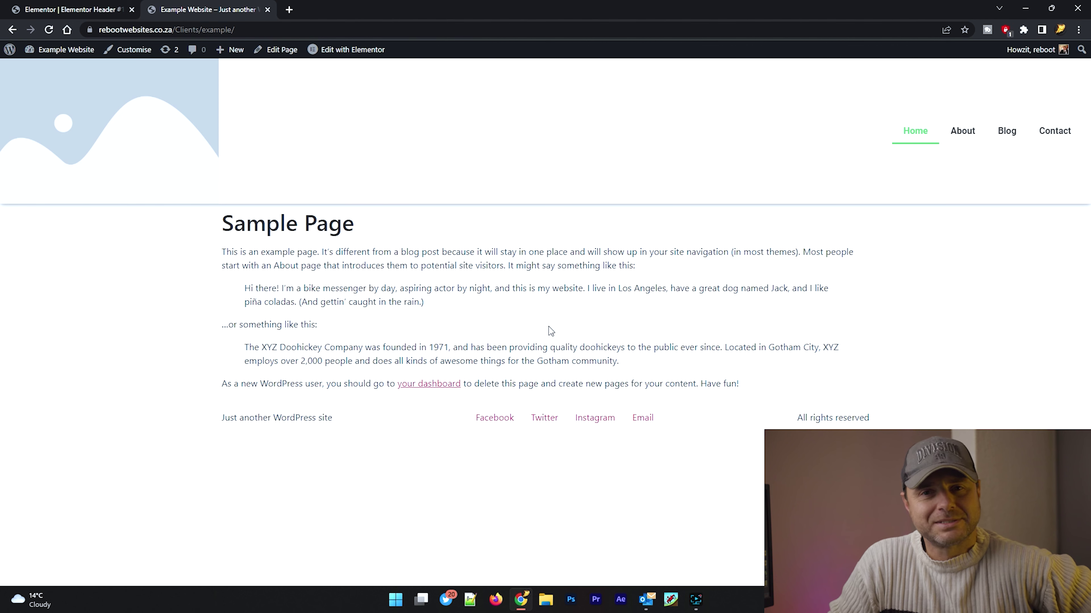
left_click(963, 136)
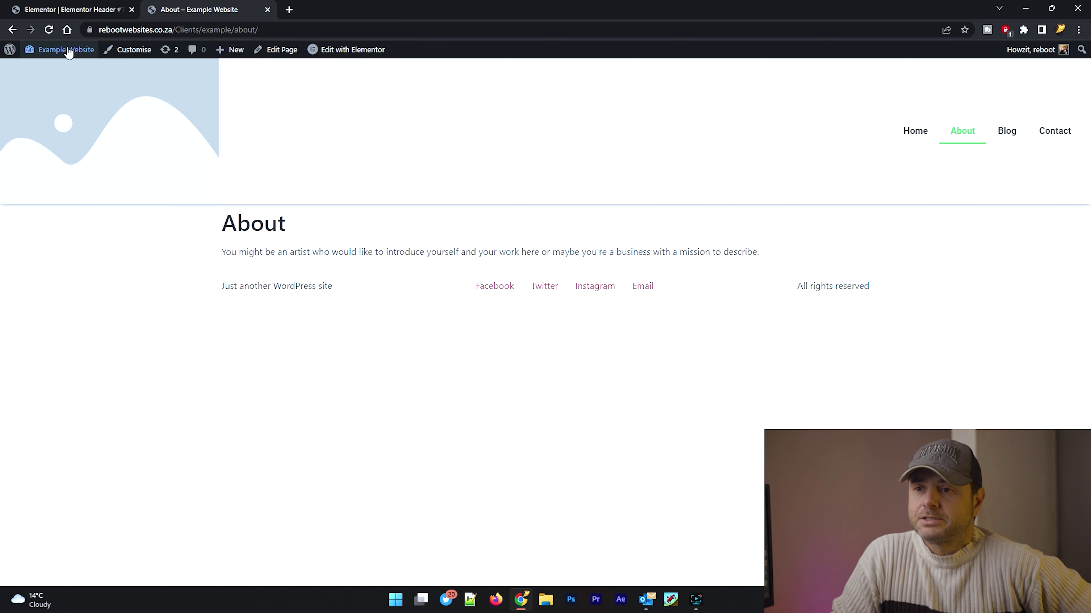
mouse_move(63, 54)
left_click(46, 73)
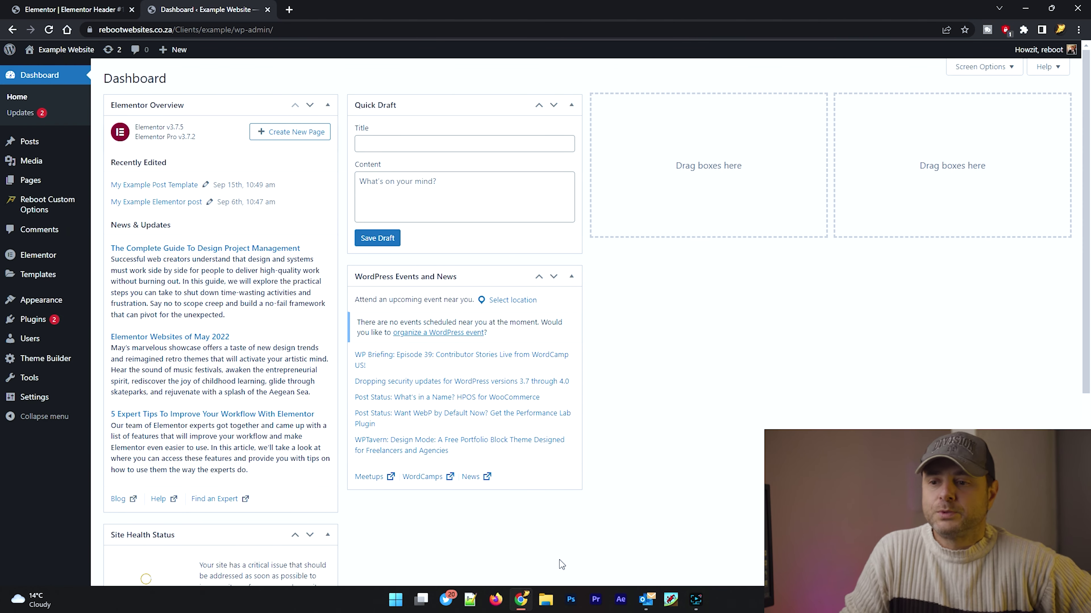
mouse_move(43, 301)
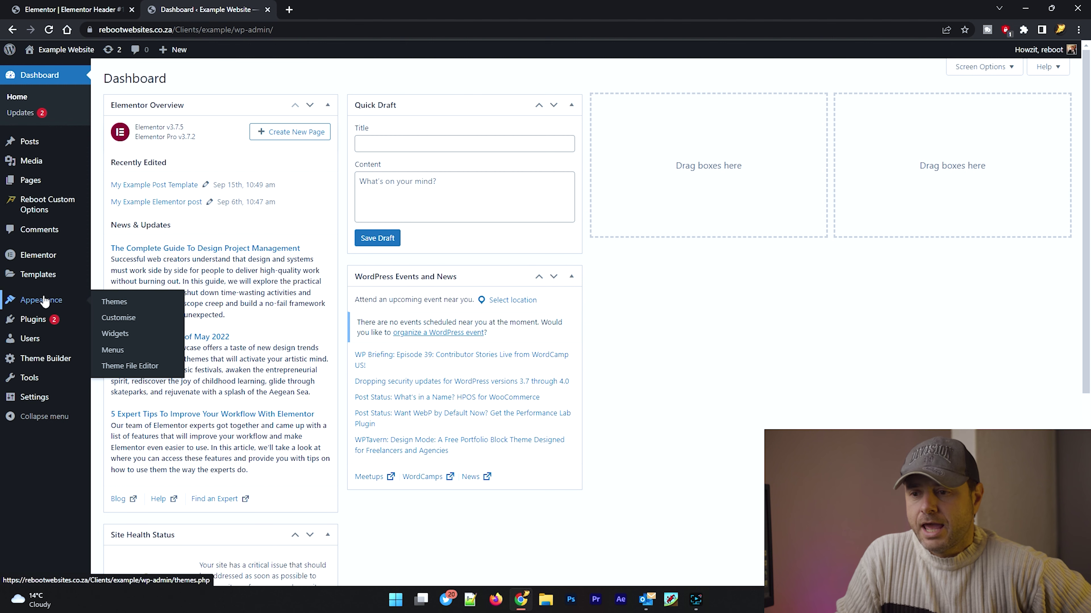
left_click(116, 319)
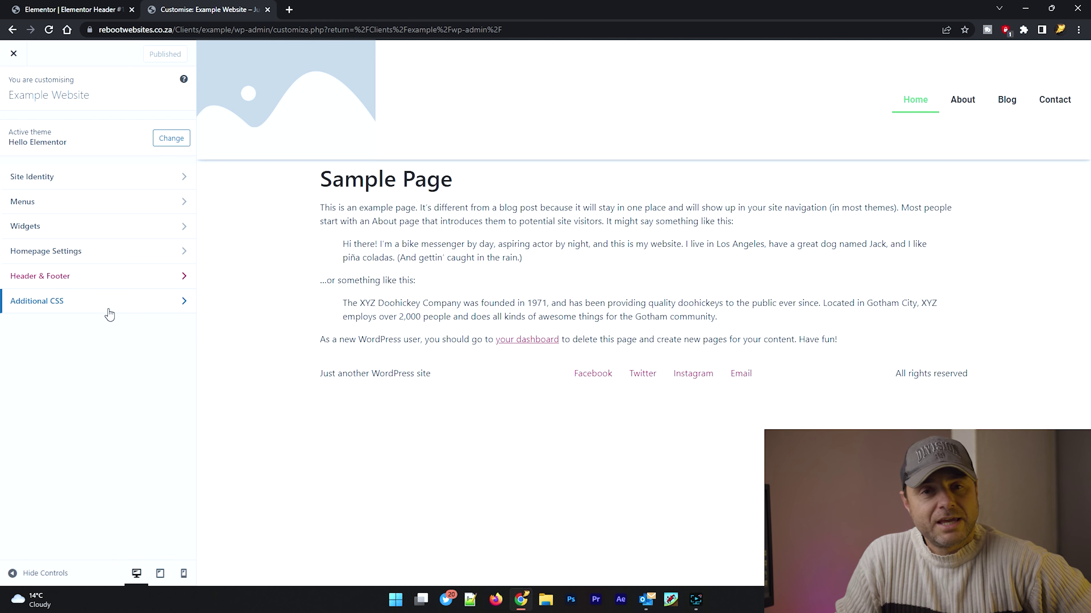
In Site Identity, set the flame image as the site logo without cropping
left_click(102, 178)
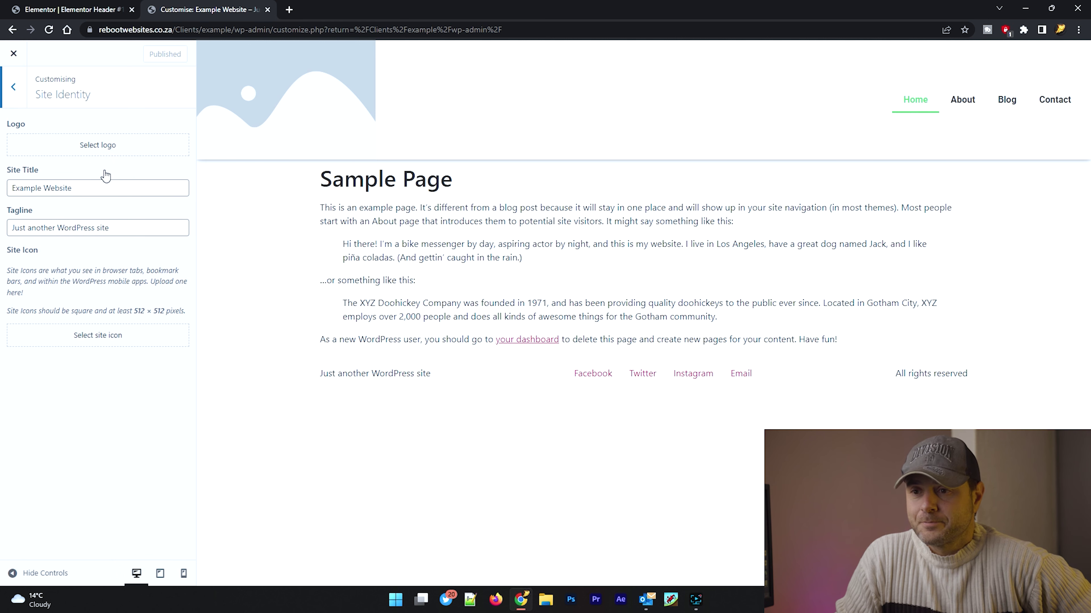
left_click(90, 145)
left_click(93, 156)
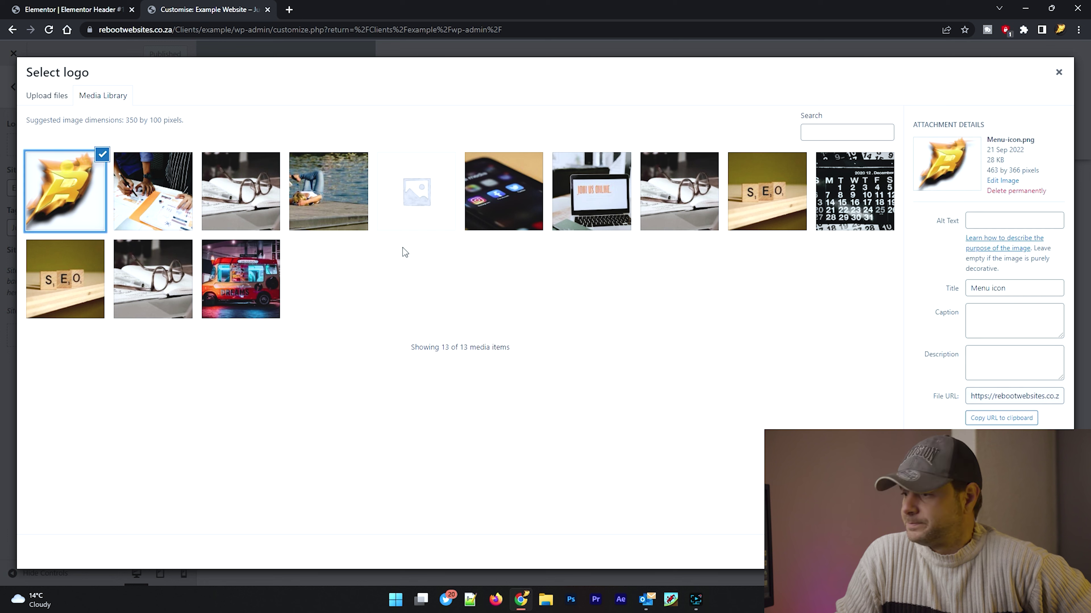
left_click(1031, 552)
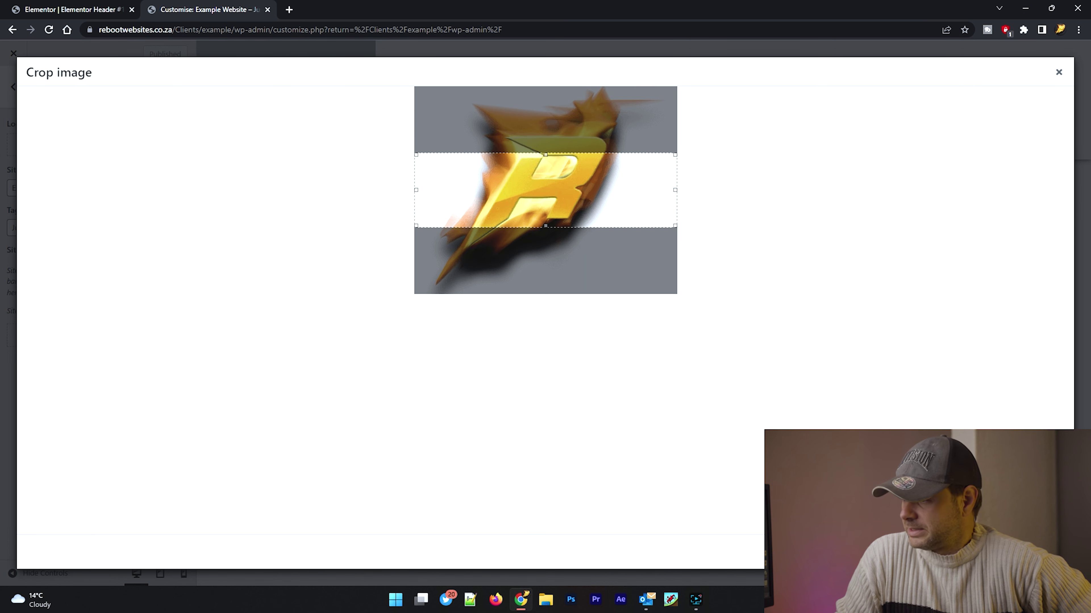
left_click(974, 552)
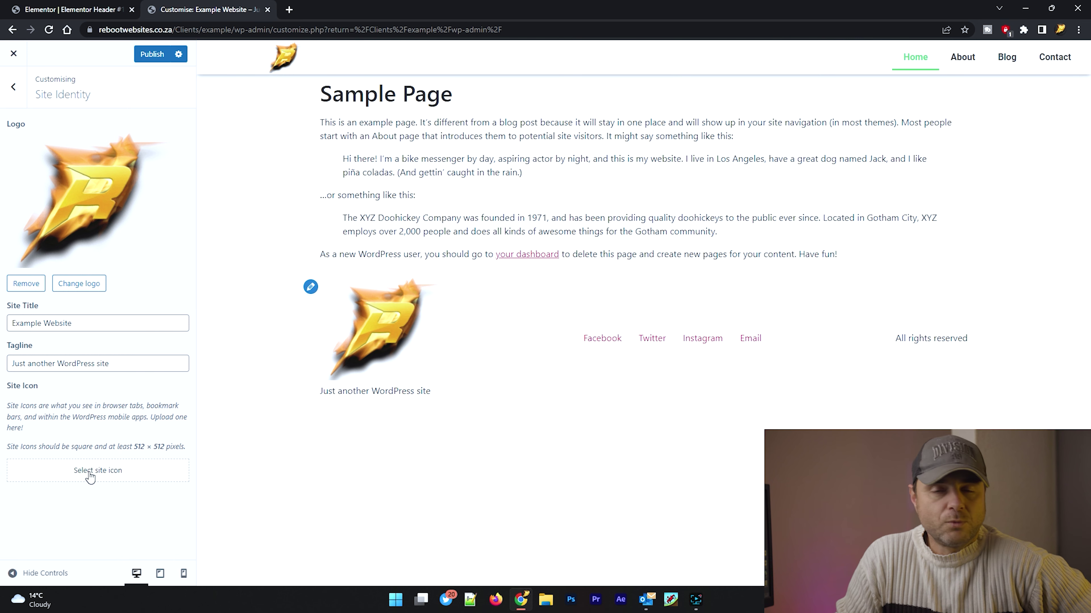
Set the flame image as the cropped site icon and publish the Customizer changes
left_click(98, 470)
left_click(46, 153)
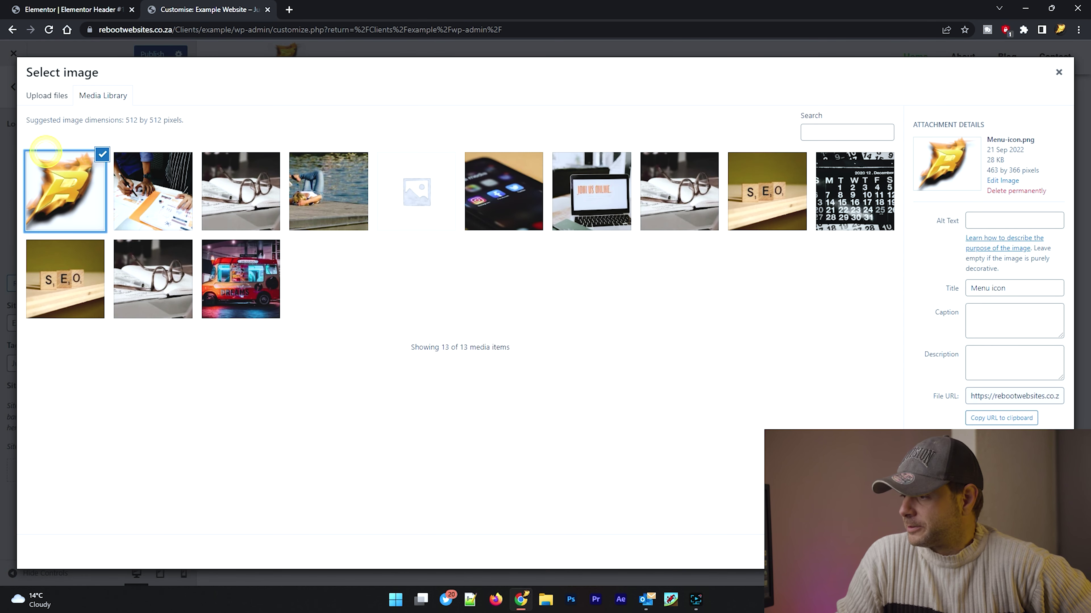
left_click(1046, 554)
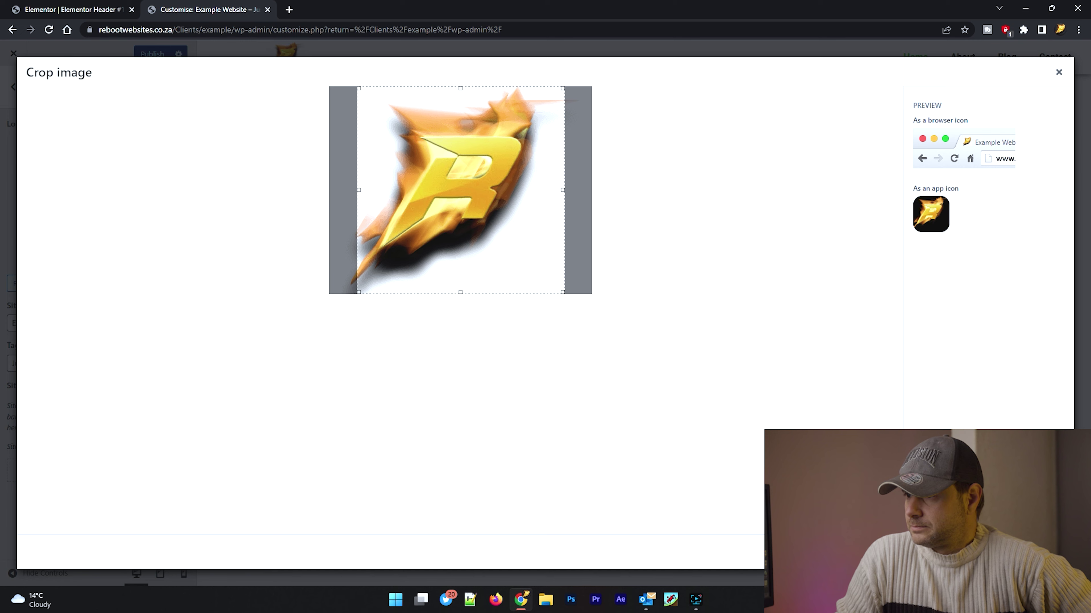
left_click(1039, 552)
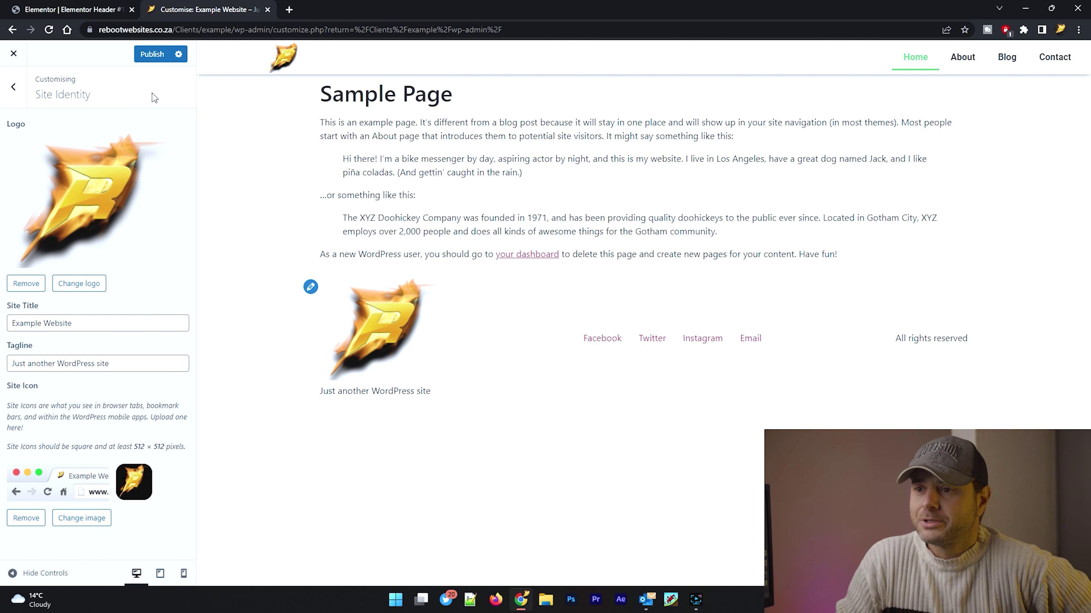
left_click(146, 55)
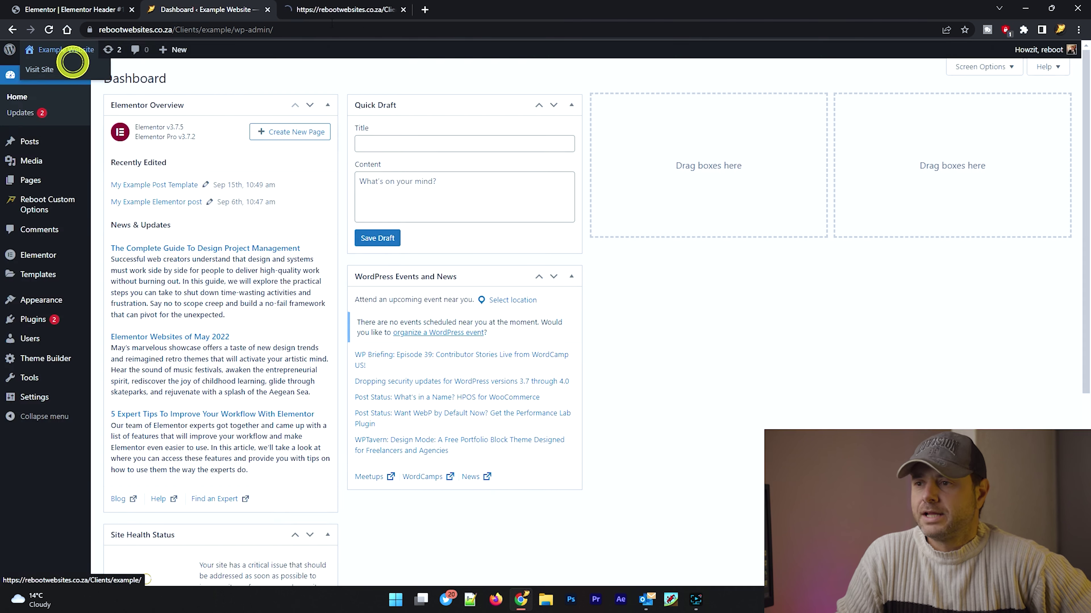
Visit the live site, open the About and Blog pages, and scroll the Blog page to check the header
left_click(73, 62)
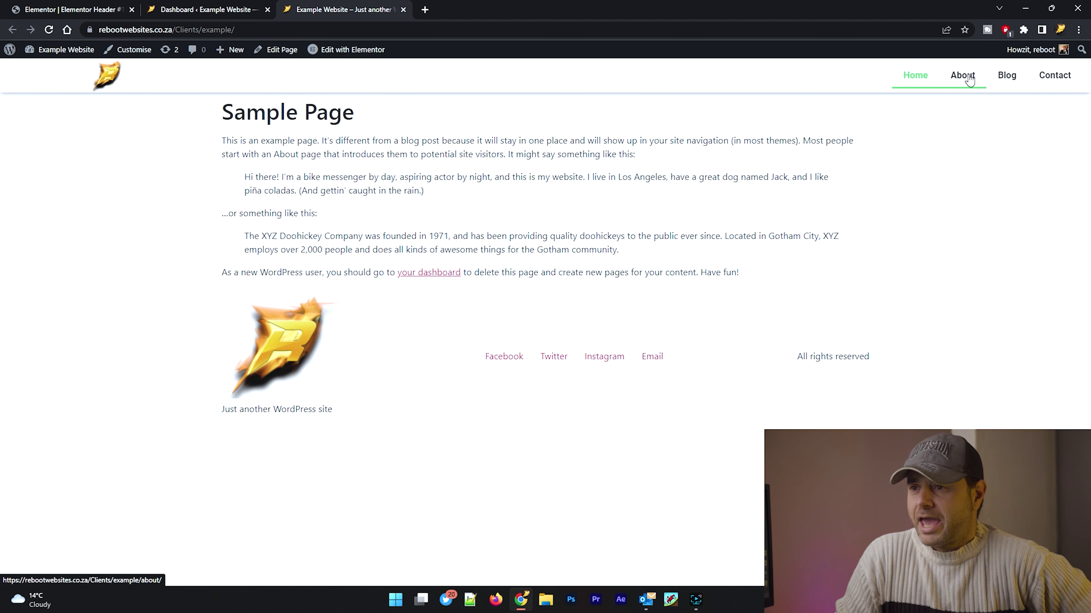
left_click(978, 78)
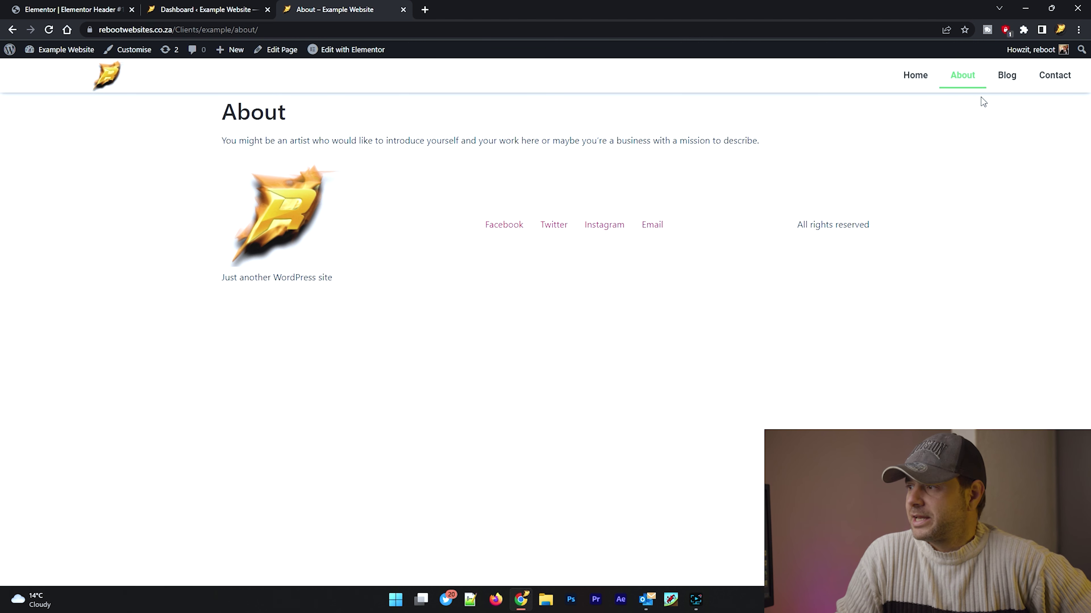
left_click(1001, 79)
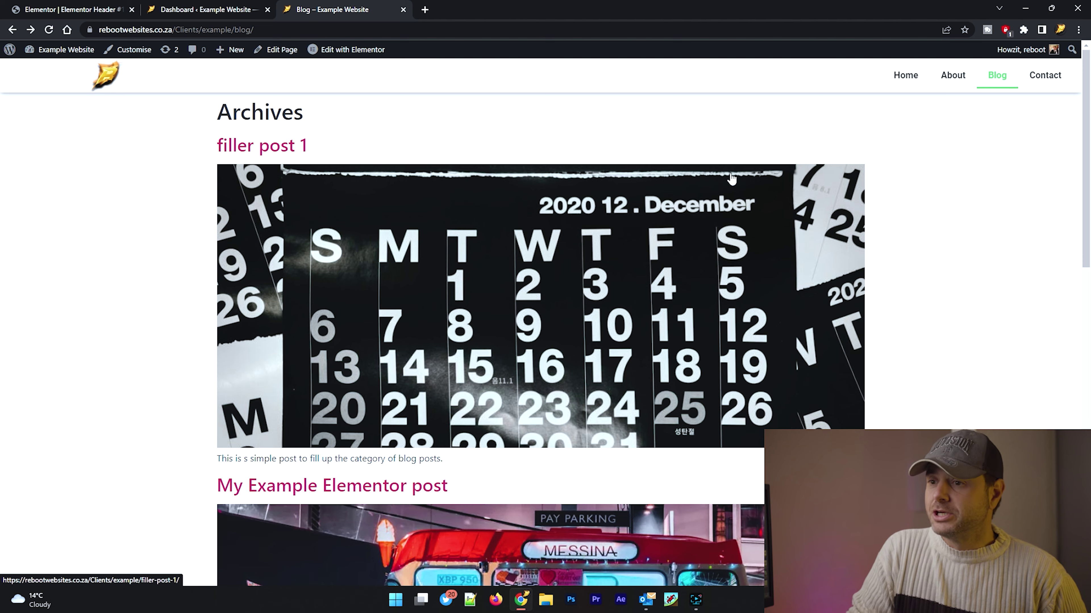
scroll(732, 193, "down", 9)
scroll(735, 198, "down", 3)
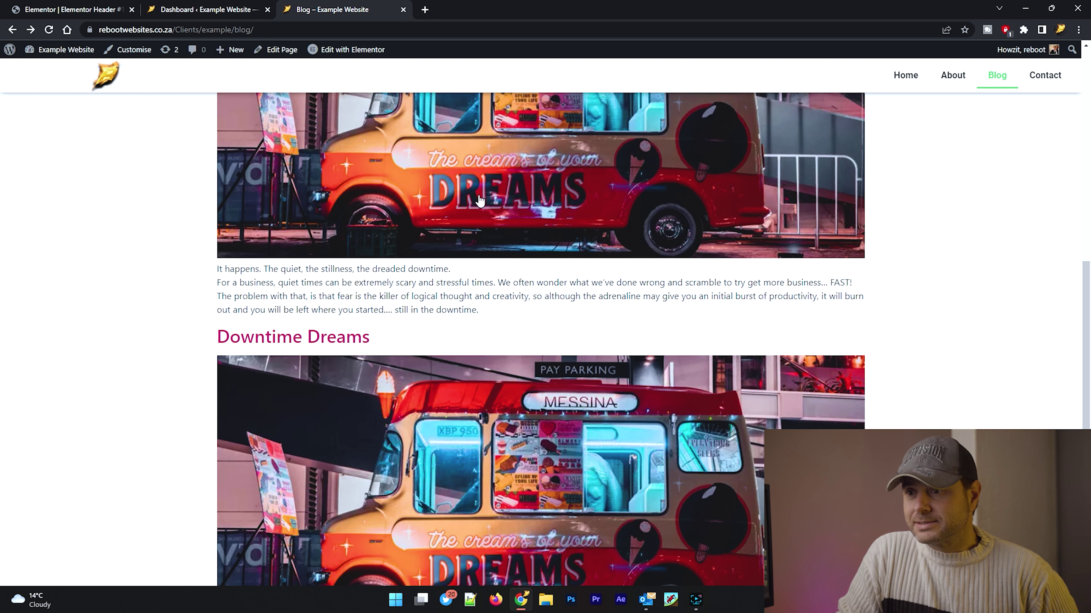
scroll(480, 201, "up", 3)
scroll(864, 223, "down", 6)
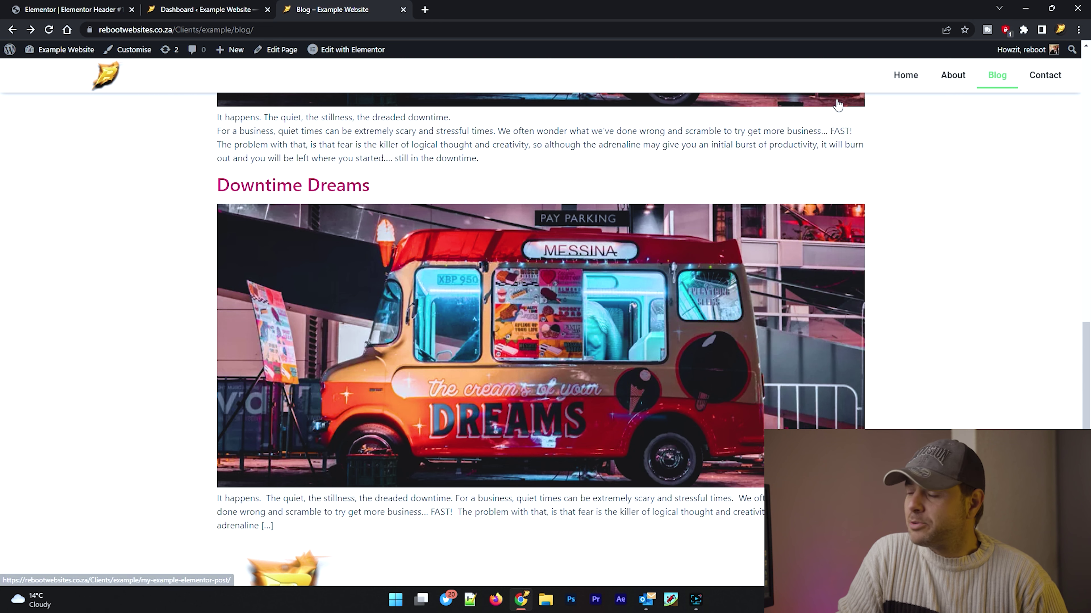
scroll(162, 468, "down", 3)
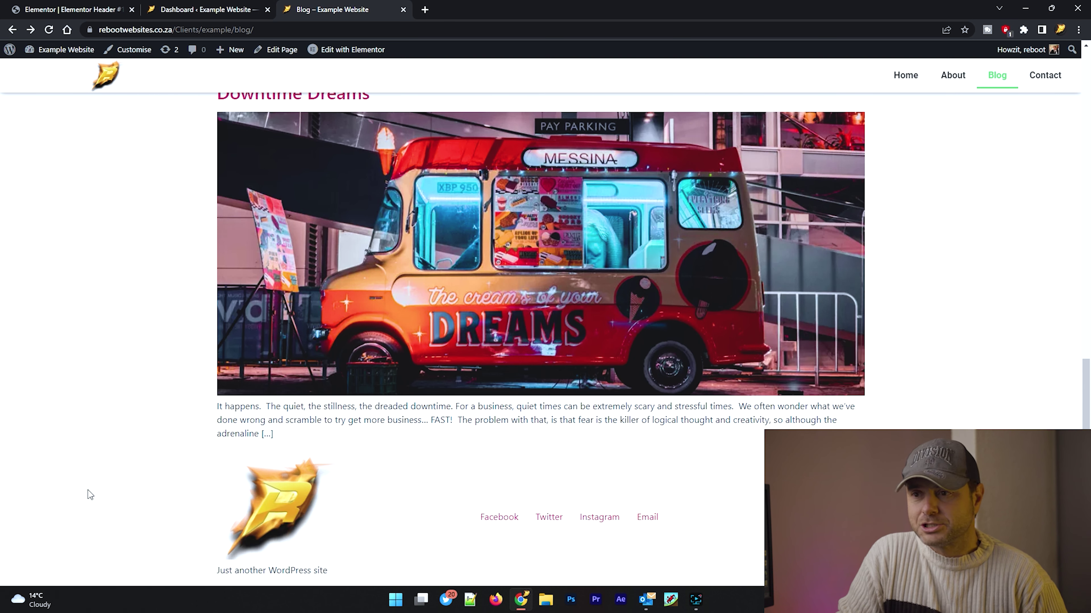
scroll(88, 494, "up", 20)
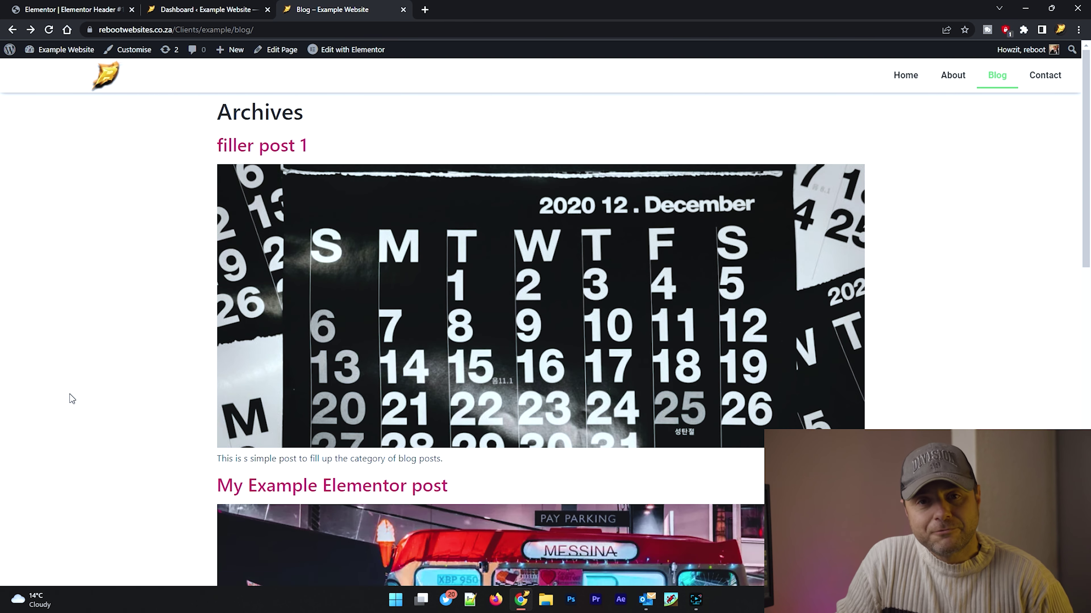
Open Chrome DevTools in device mode and scroll the Blog page at mobile width to check the header
right_click(86, 359)
left_click(103, 346)
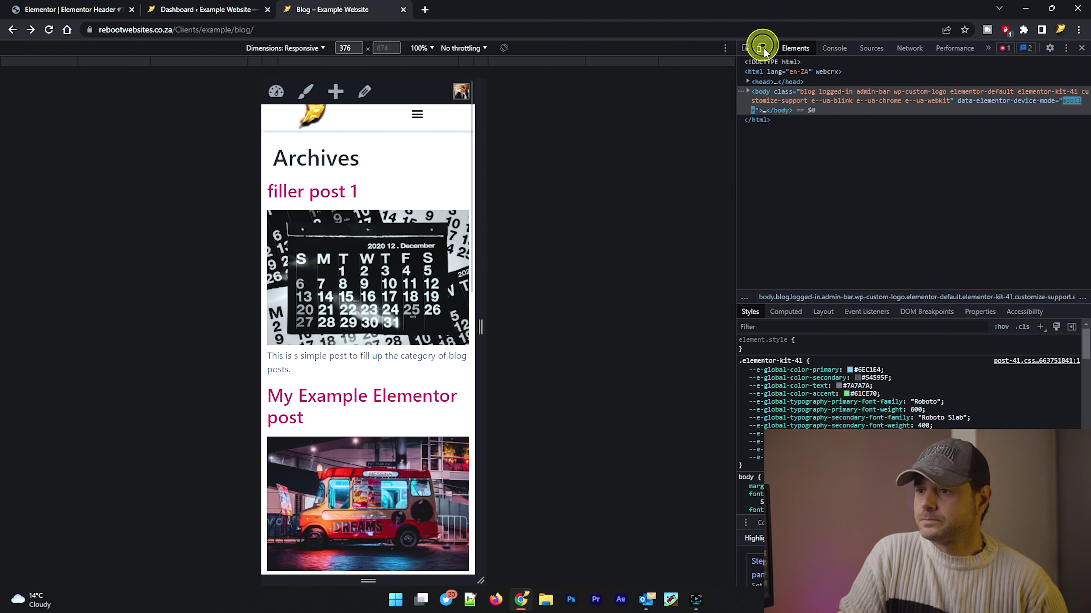
left_click(762, 48)
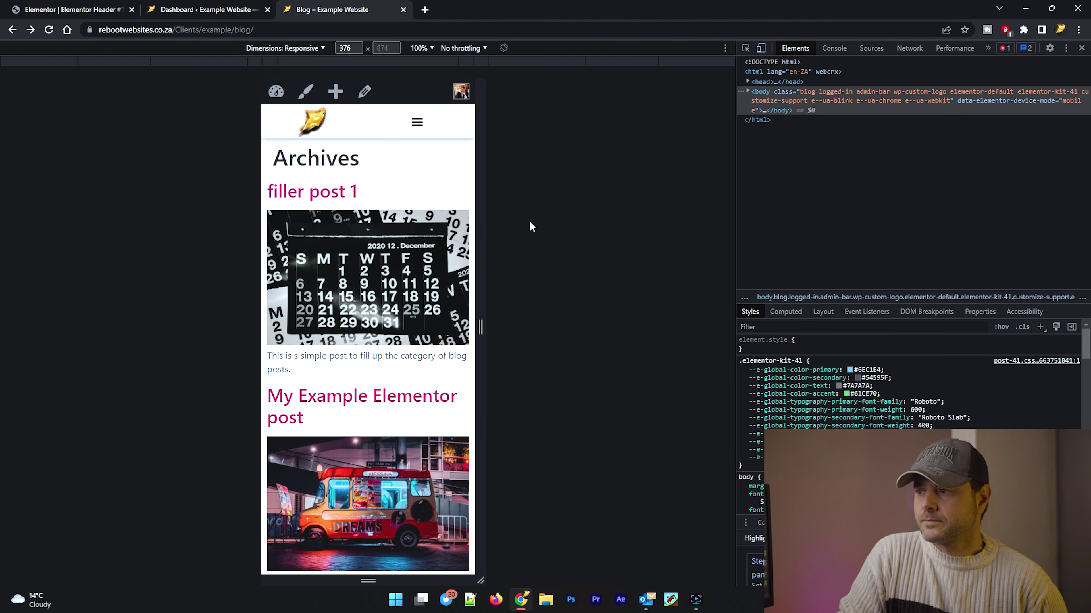
scroll(402, 189, "down", 15)
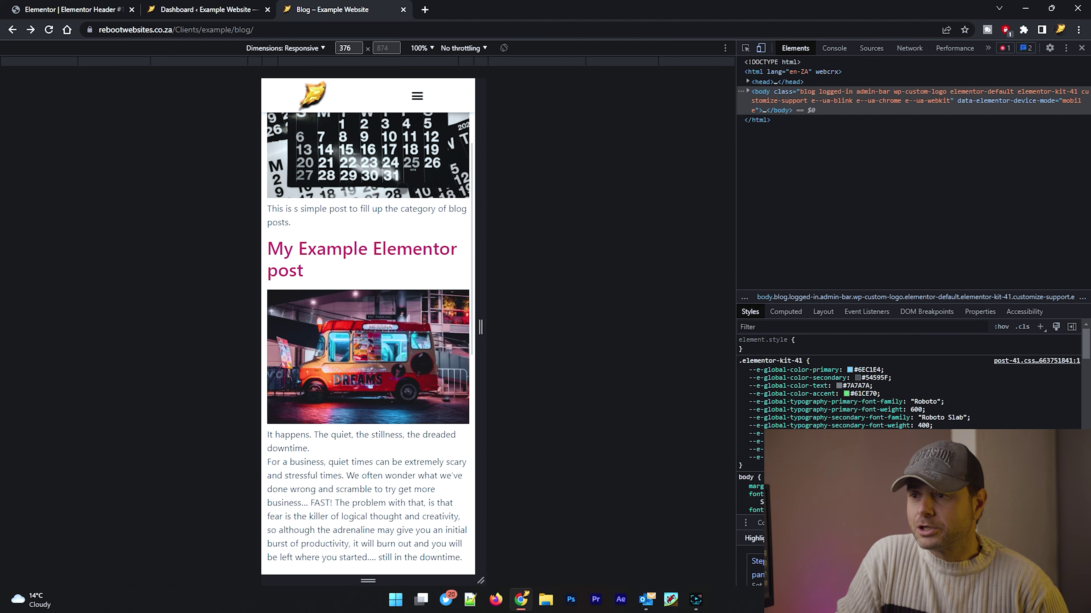
scroll(400, 187, "up", 15)
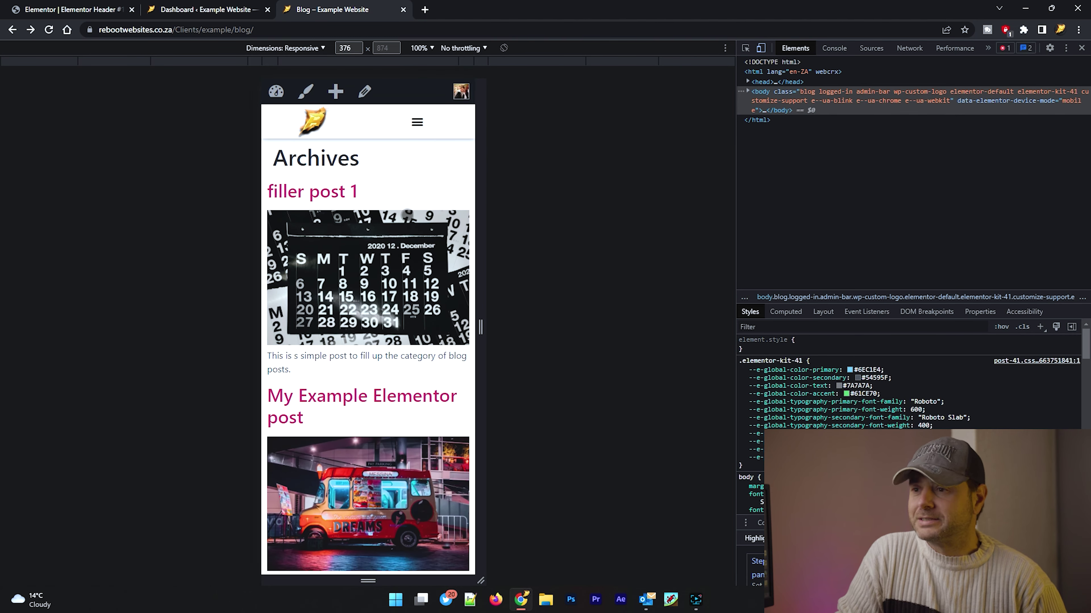
scroll(407, 213, "down", 9)
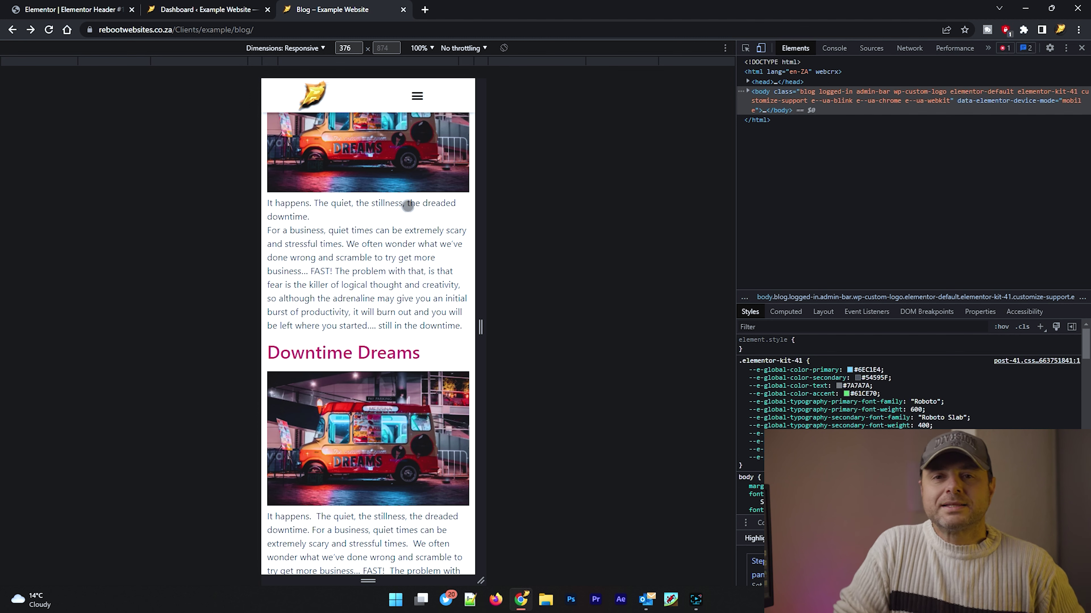